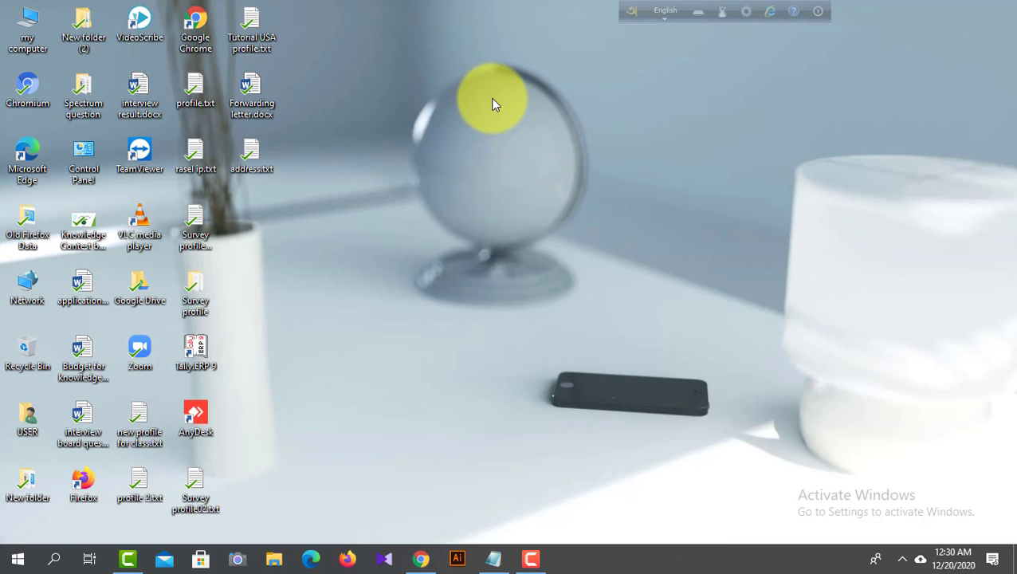
{"action": "right_click", "coordinate": [500, 102]}
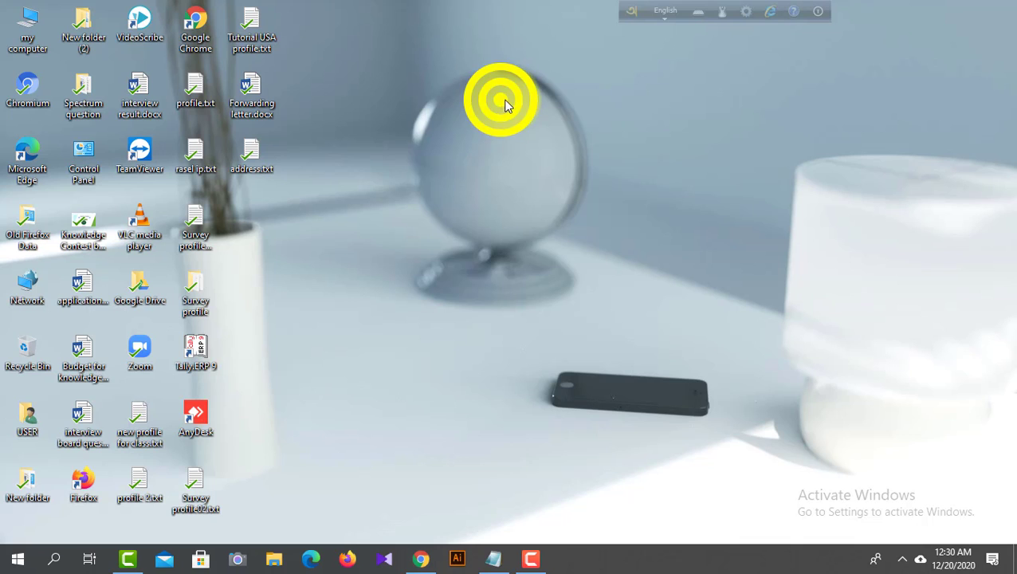
{"action": "left_click", "coordinate": [552, 147]}
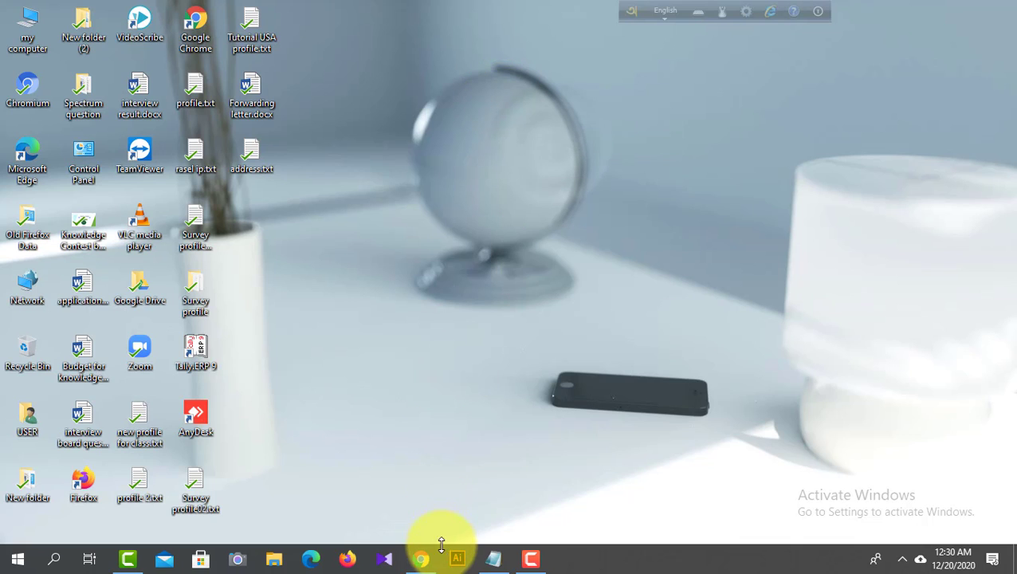
- Switch to Chrome and open the video management page in YouTube Studio from the Knowledge Academy in Bangladesh channel
{"action": "left_click", "coordinate": [420, 563]}
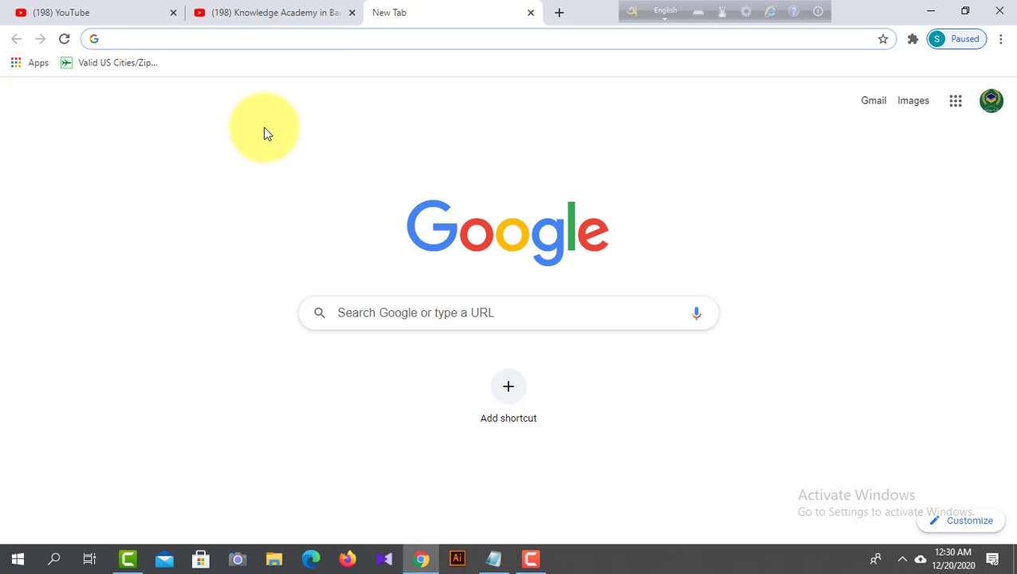
{"action": "left_click", "coordinate": [227, 9]}
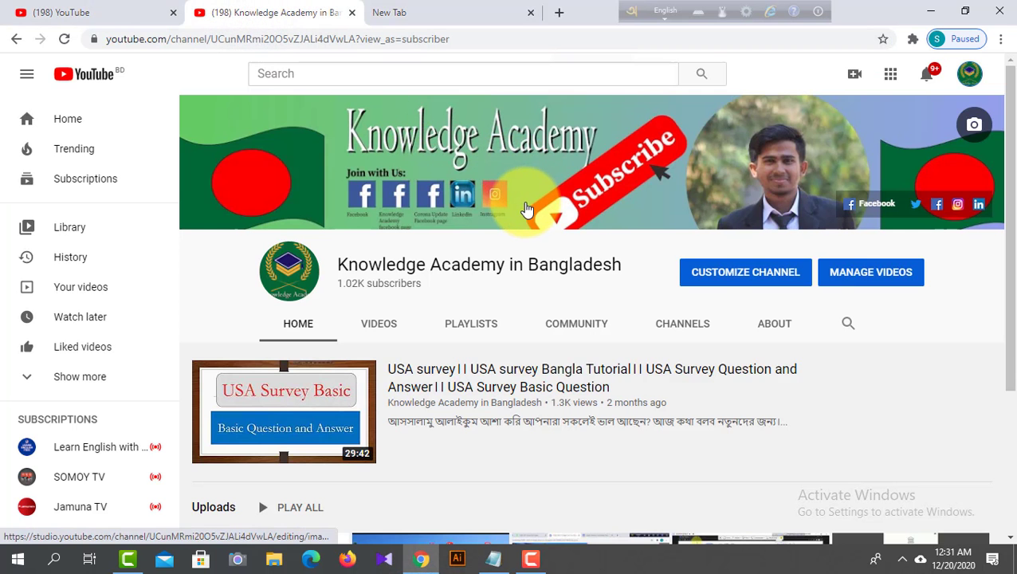
{"action": "scroll", "coordinate": [557, 246], "scroll_direction": "down", "scroll_amount": 1}
{"action": "scroll", "coordinate": [560, 252], "scroll_direction": "up", "scroll_amount": 1}
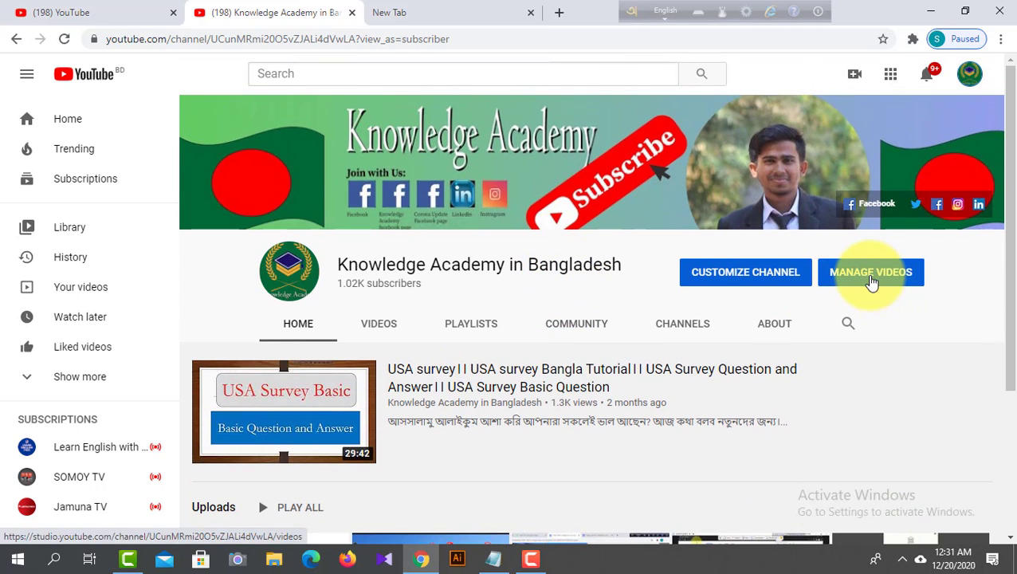
{"action": "left_click", "coordinate": [869, 281]}
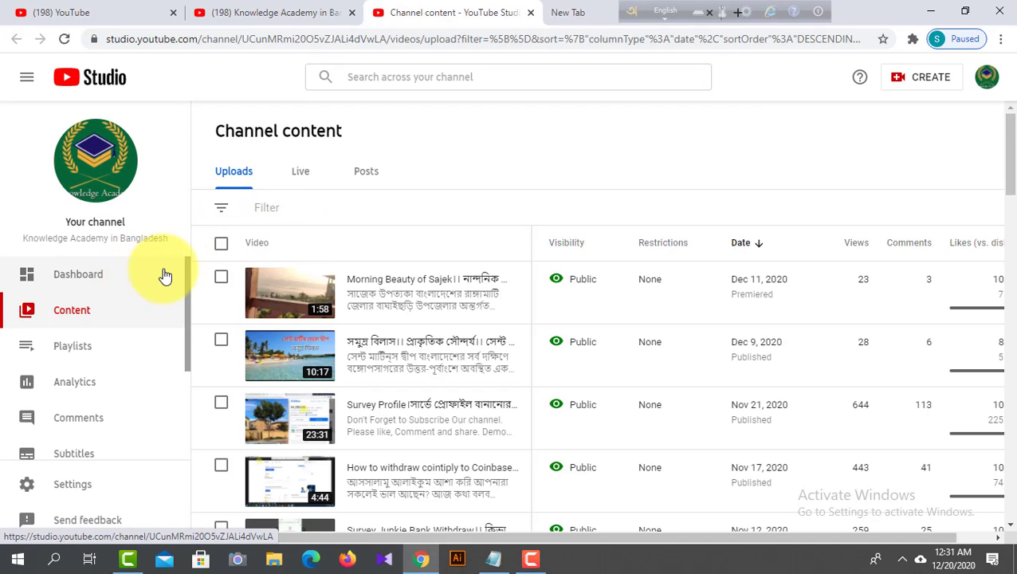
- Open the channel's Monetization page, check the subscriber and watch hour requirements, and apply for the YouTube Partner Program
{"action": "left_click", "coordinate": [146, 275]}
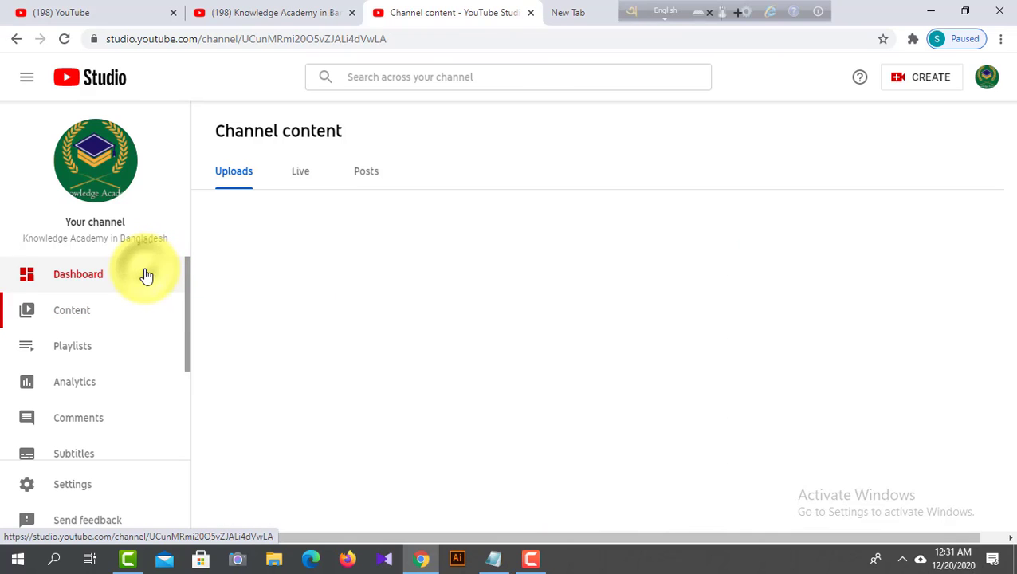
{"action": "scroll", "coordinate": [137, 278], "scroll_direction": "down", "scroll_amount": 2}
{"action": "scroll", "coordinate": [136, 297], "scroll_direction": "down", "scroll_amount": 2}
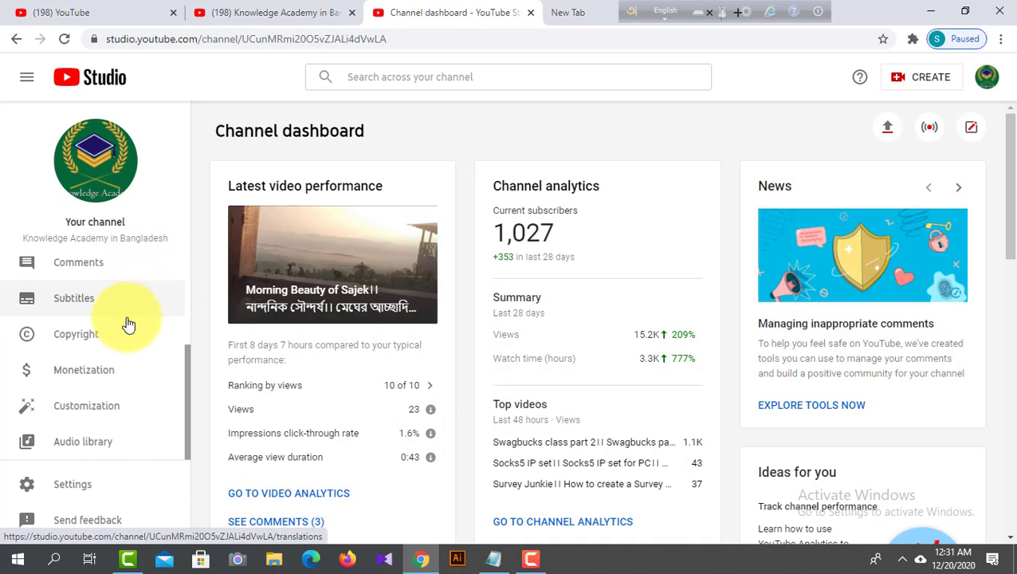
{"action": "left_click", "coordinate": [119, 377]}
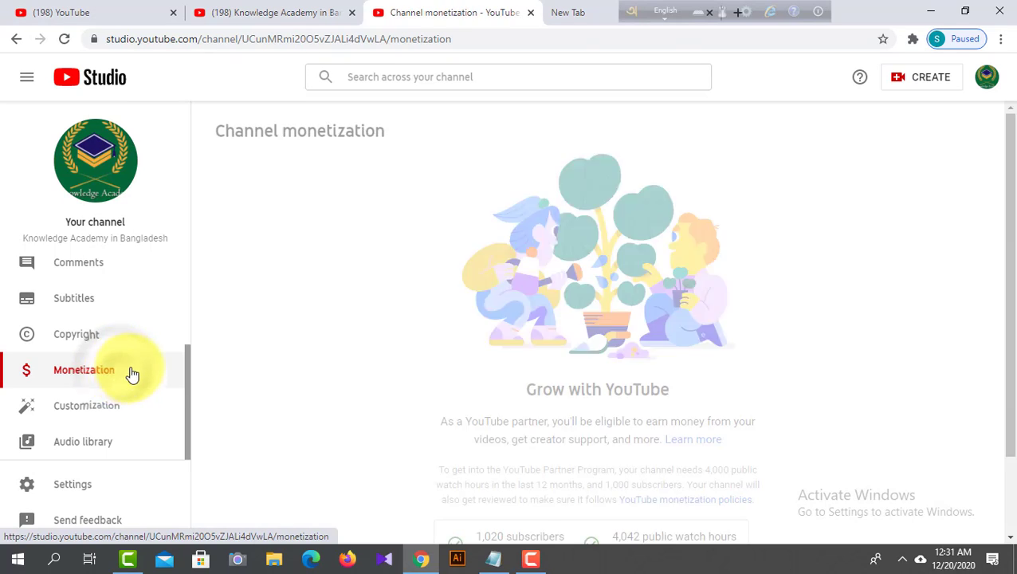
{"action": "scroll", "coordinate": [381, 338], "scroll_direction": "down", "scroll_amount": 1}
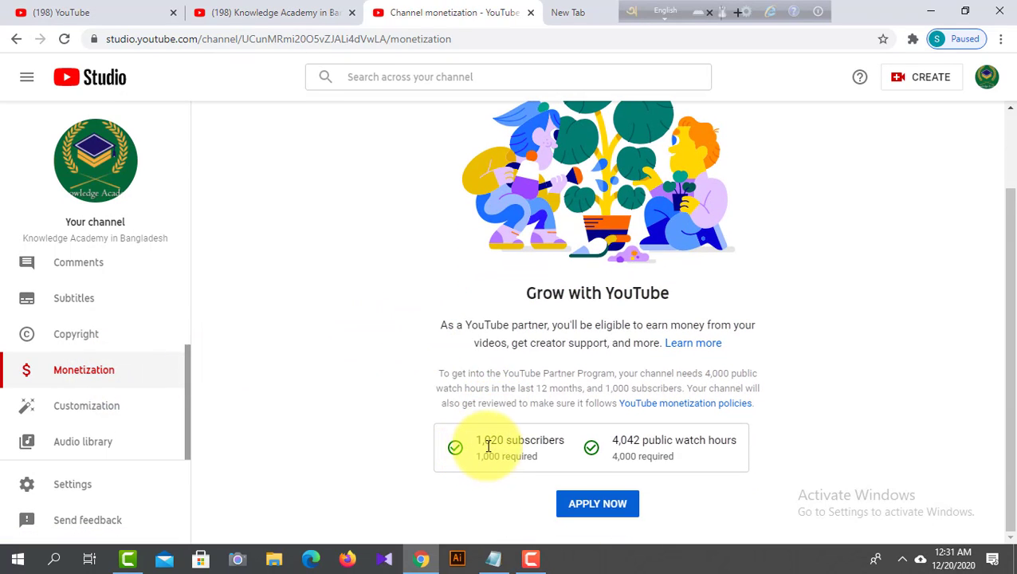
{"action": "mouse_move", "coordinate": [687, 461]}
{"action": "left_click_drag", "start_coordinate": [687, 461], "coordinate": [592, 451]}
{"action": "left_click", "coordinate": [542, 446]}
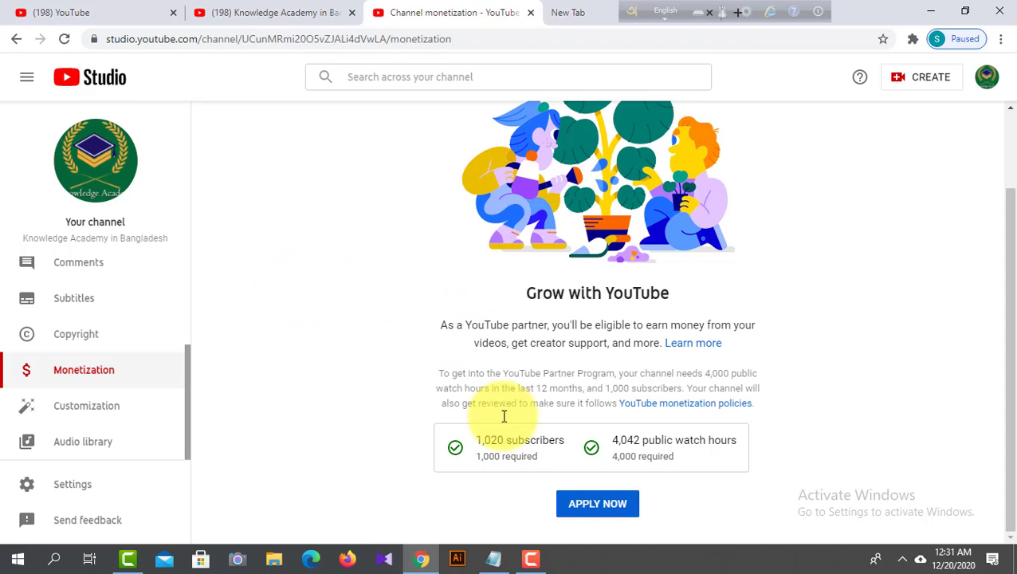
{"action": "left_click", "coordinate": [602, 502]}
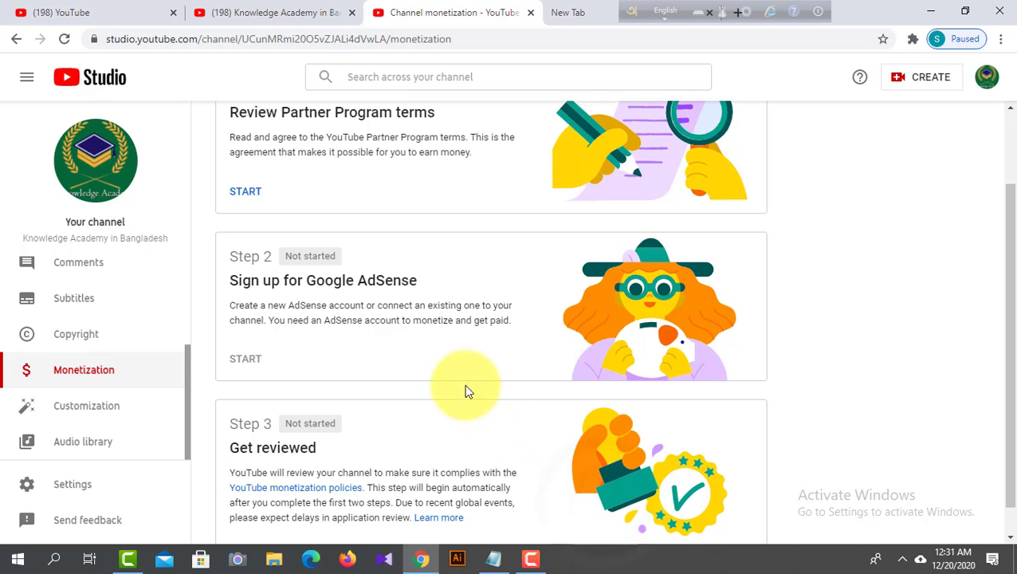
- Look through the three application steps: Partner Program terms, Google AdSense sign-up and channel review
{"action": "scroll", "coordinate": [454, 360], "scroll_direction": "up", "scroll_amount": 2}
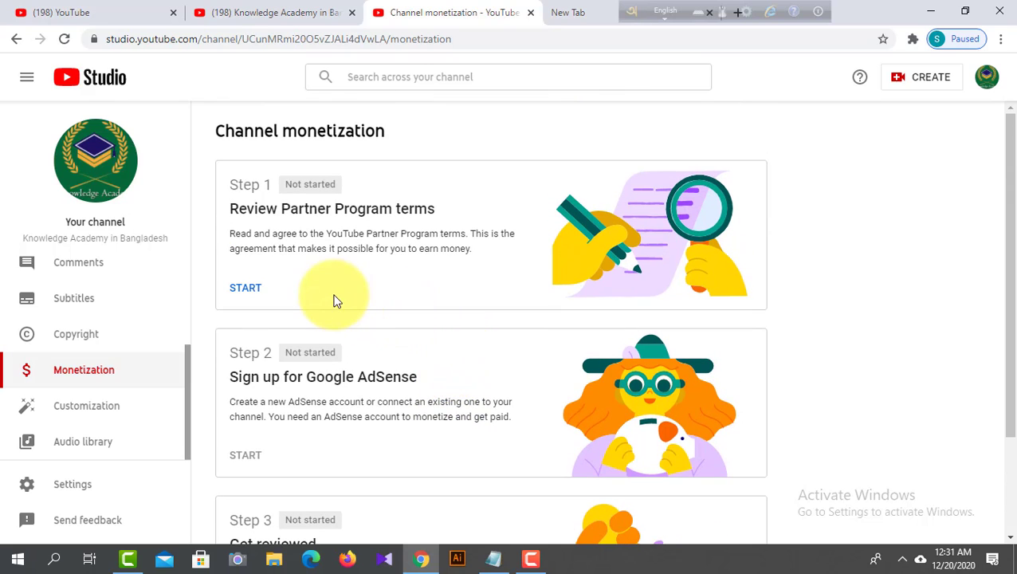
{"action": "scroll", "coordinate": [335, 223], "scroll_direction": "down", "scroll_amount": 1}
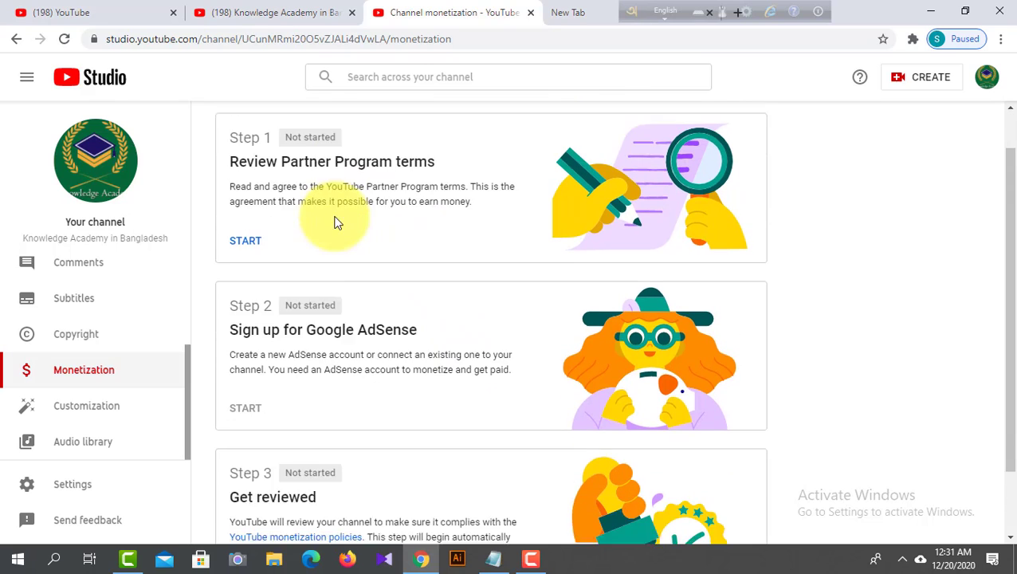
{"action": "scroll", "coordinate": [331, 263], "scroll_direction": "down", "scroll_amount": 1}
{"action": "scroll", "coordinate": [382, 394], "scroll_direction": "up", "scroll_amount": 1}
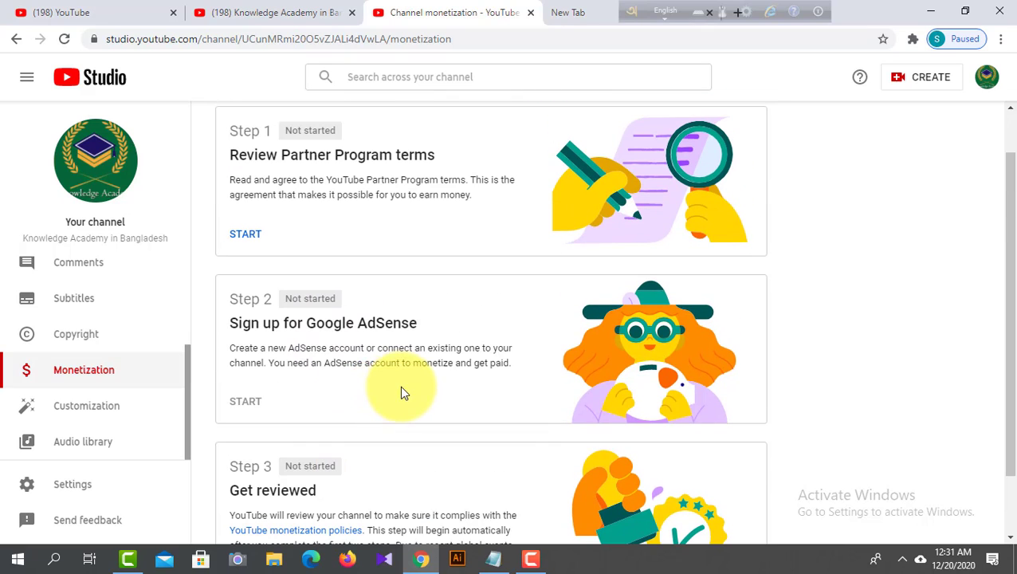
{"action": "scroll", "coordinate": [407, 234], "scroll_direction": "up", "scroll_amount": 1}
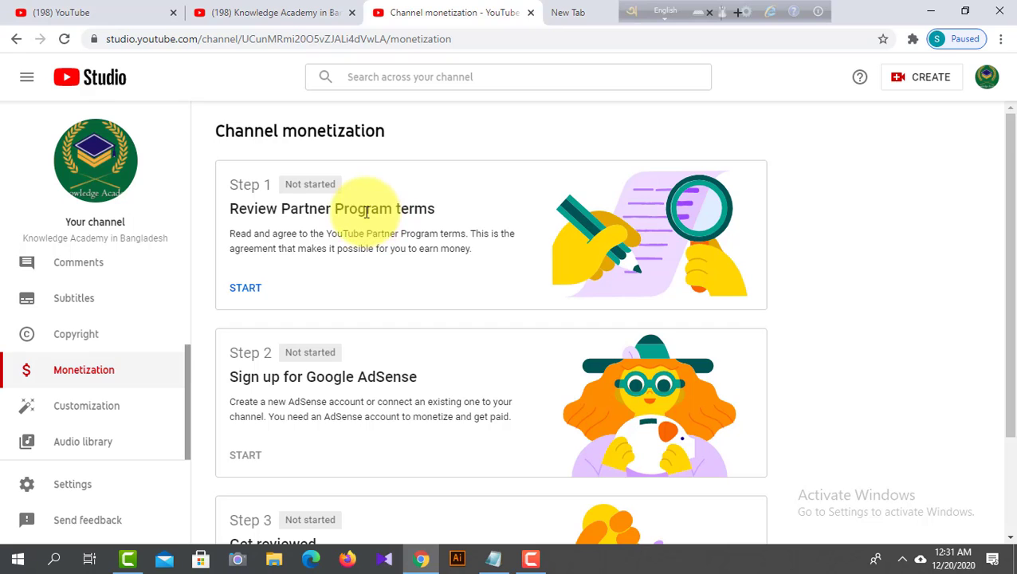
{"action": "scroll", "coordinate": [335, 330], "scroll_direction": "down", "scroll_amount": 1}
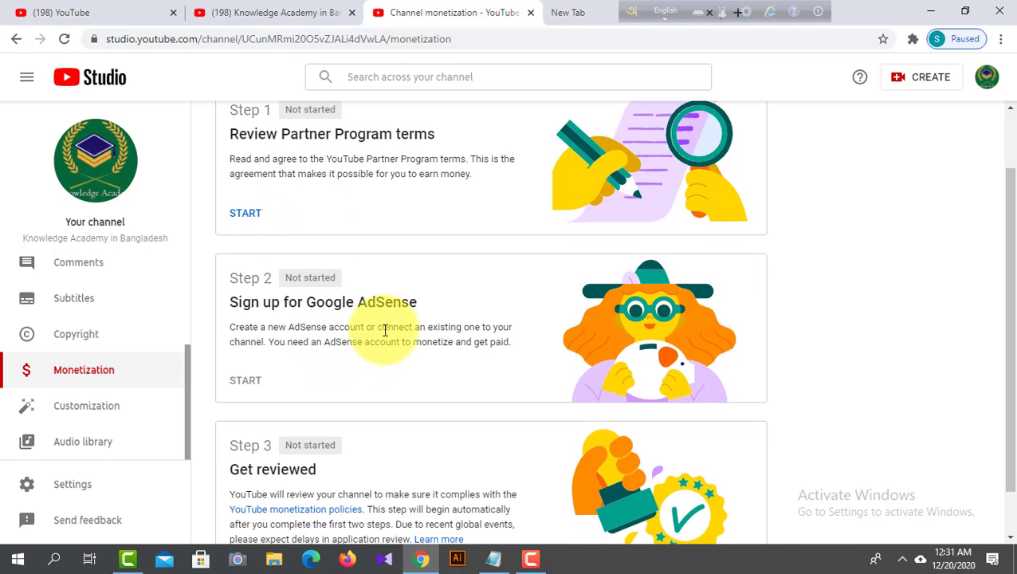
{"action": "scroll", "coordinate": [405, 329], "scroll_direction": "down", "scroll_amount": 1}
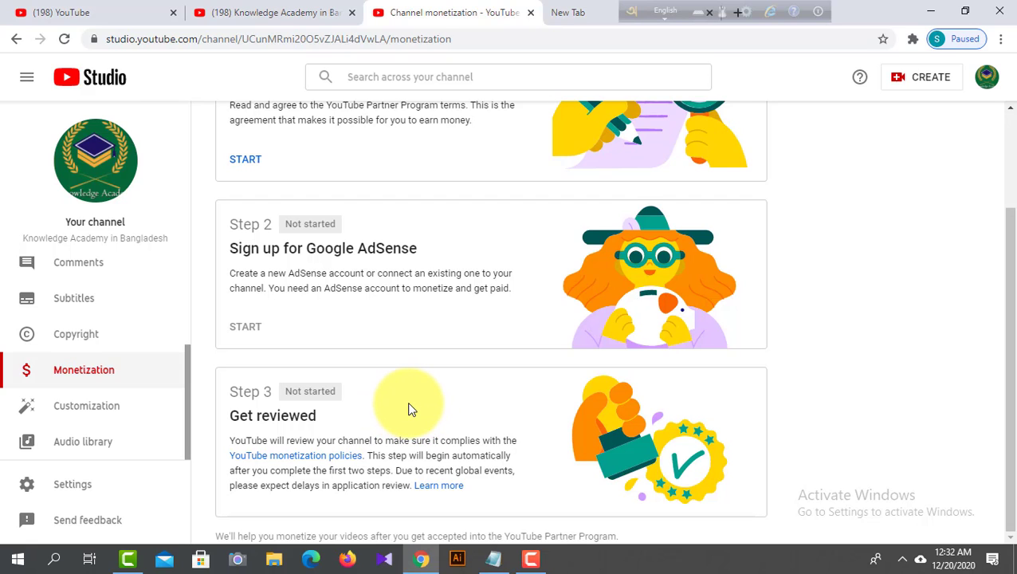
{"action": "scroll", "coordinate": [393, 408], "scroll_direction": "up", "scroll_amount": 3}
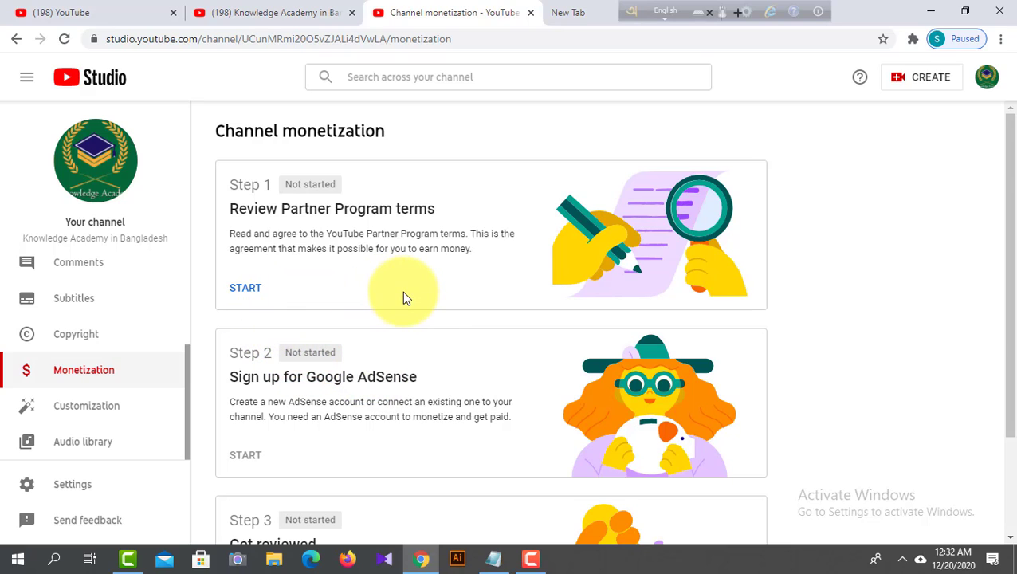
- Start Step 1, read through the YouTube Partner Program terms and accept them
{"action": "left_click", "coordinate": [245, 289]}
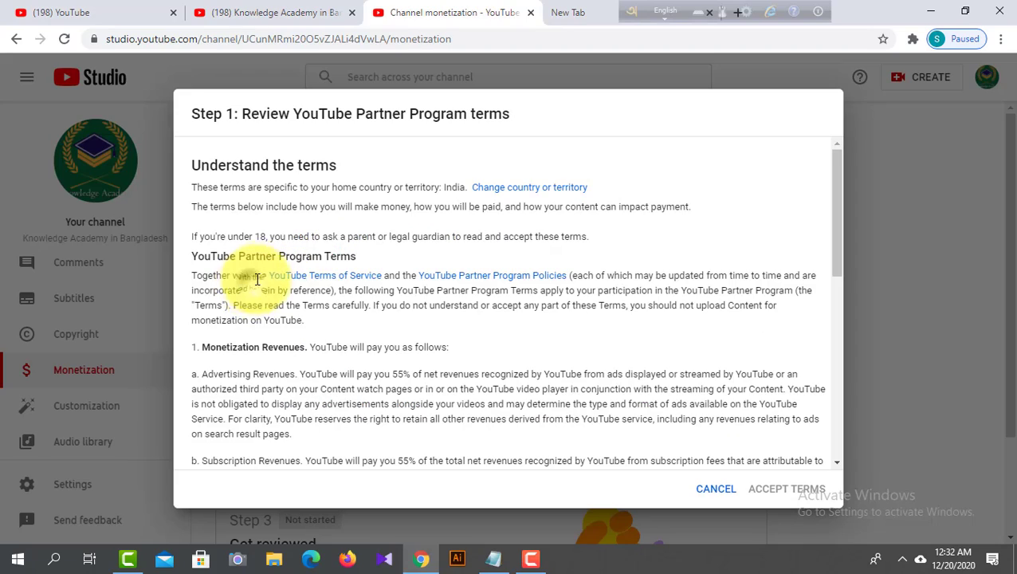
{"action": "scroll", "coordinate": [381, 245], "scroll_direction": "down", "scroll_amount": 5}
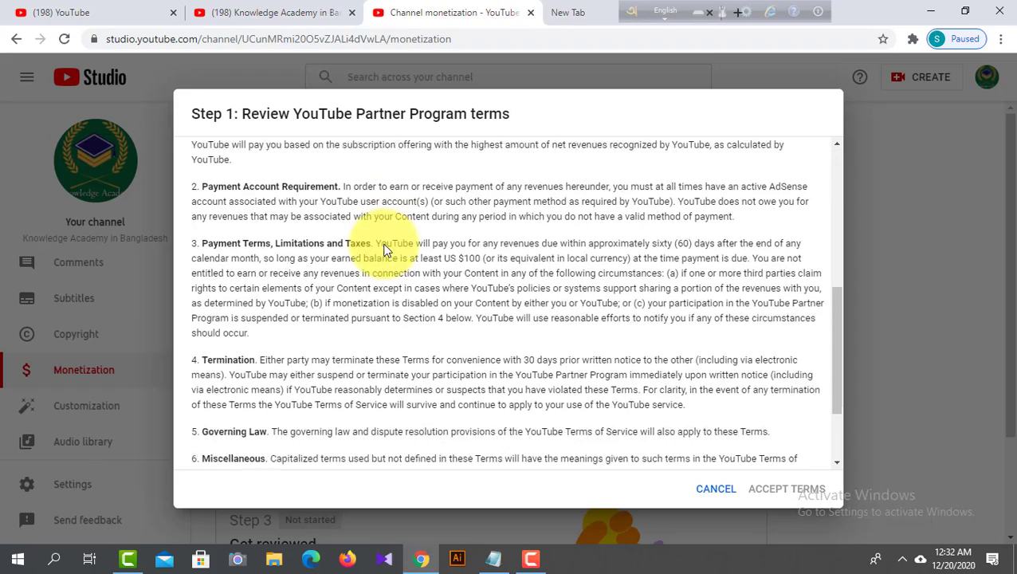
{"action": "scroll", "coordinate": [394, 250], "scroll_direction": "up", "scroll_amount": 5}
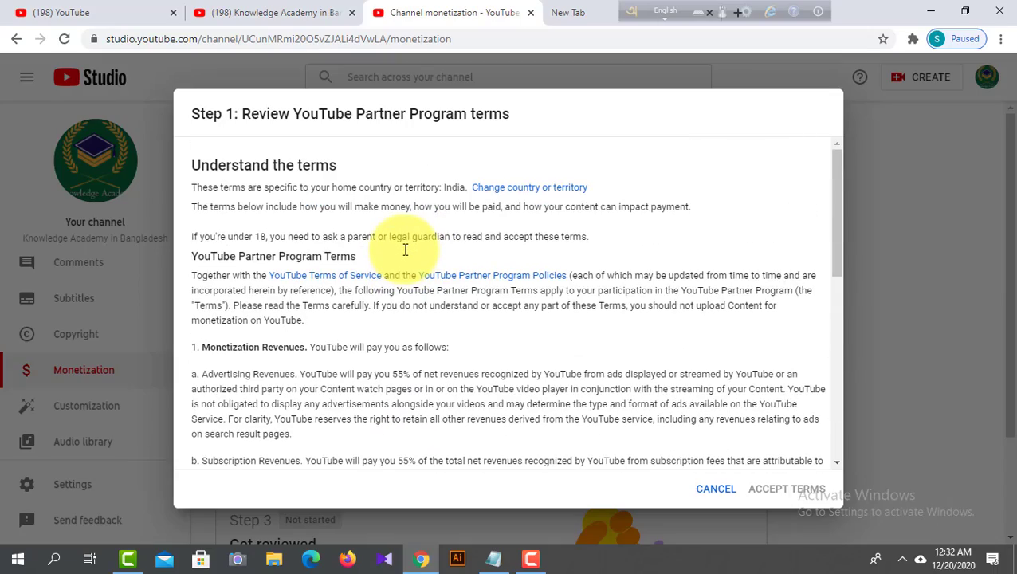
{"action": "scroll", "coordinate": [405, 254], "scroll_direction": "down", "scroll_amount": 5}
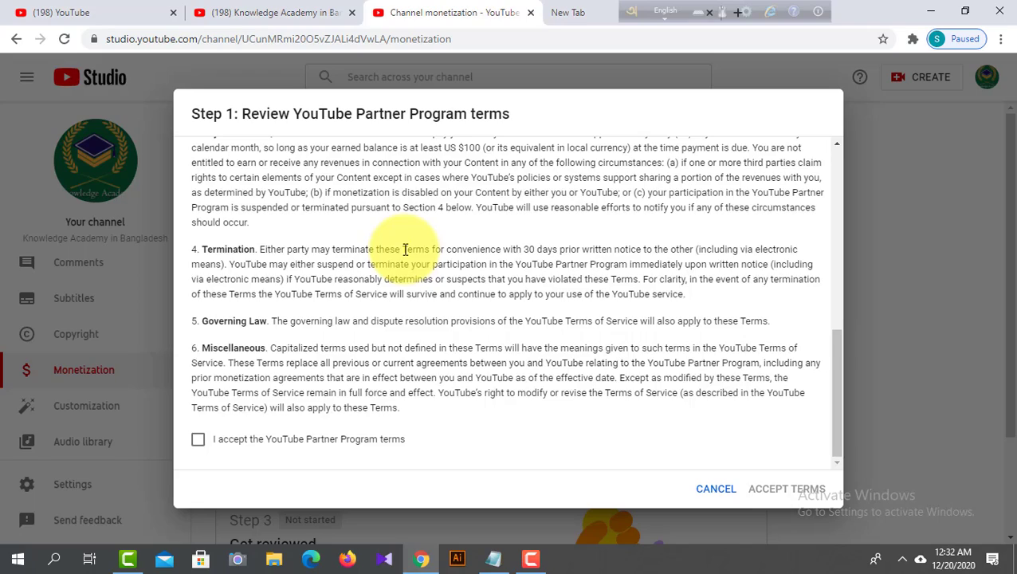
{"action": "scroll", "coordinate": [405, 250], "scroll_direction": "up", "scroll_amount": 5}
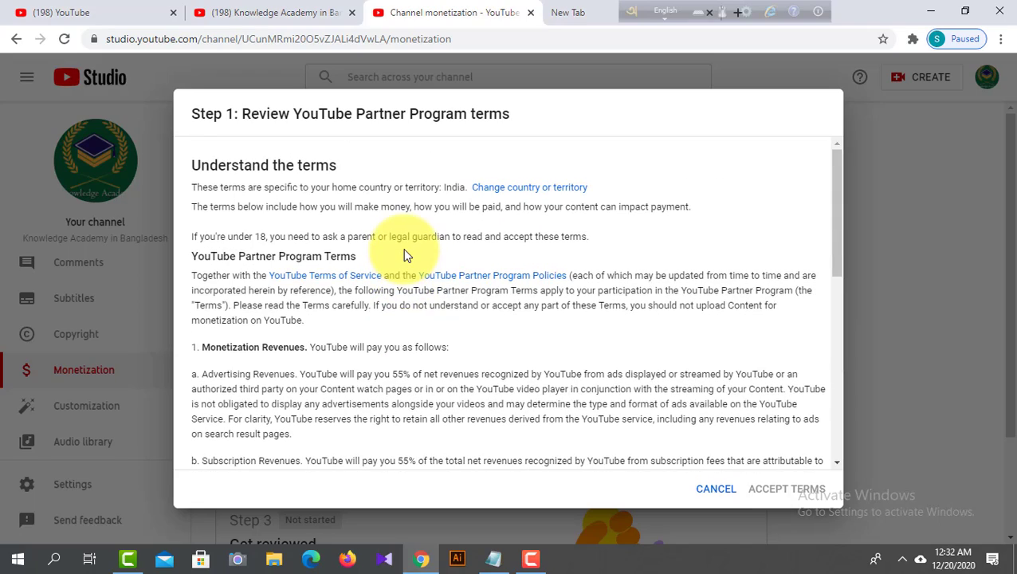
{"action": "scroll", "coordinate": [405, 254], "scroll_direction": "down", "scroll_amount": 3}
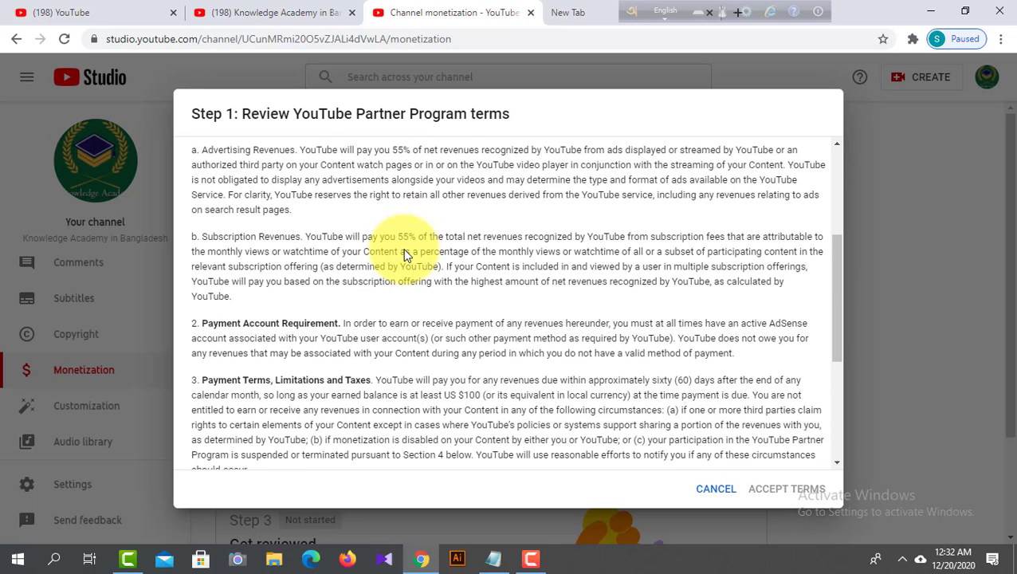
{"action": "scroll", "coordinate": [405, 253], "scroll_direction": "down", "scroll_amount": 3}
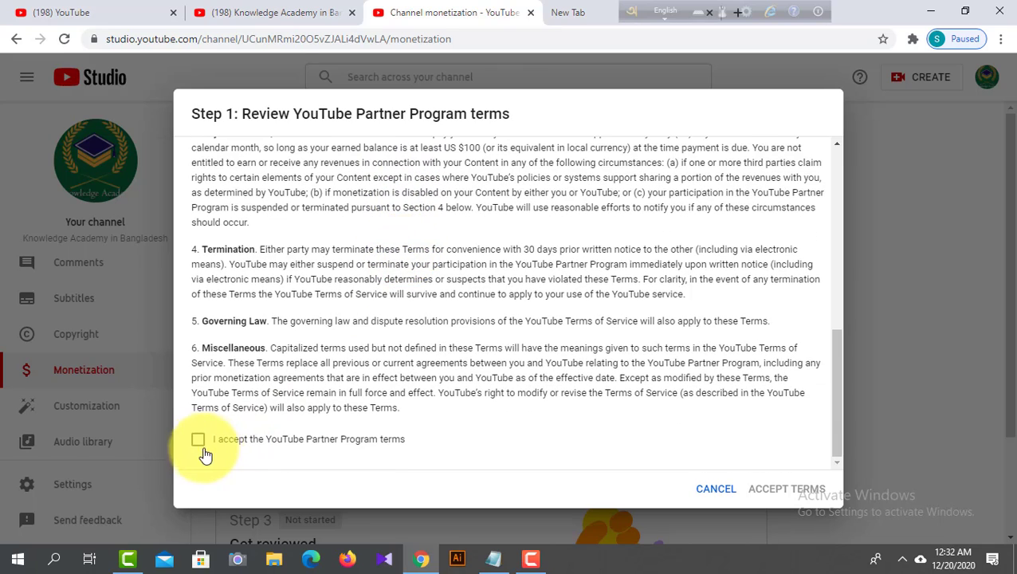
{"action": "left_click", "coordinate": [198, 440]}
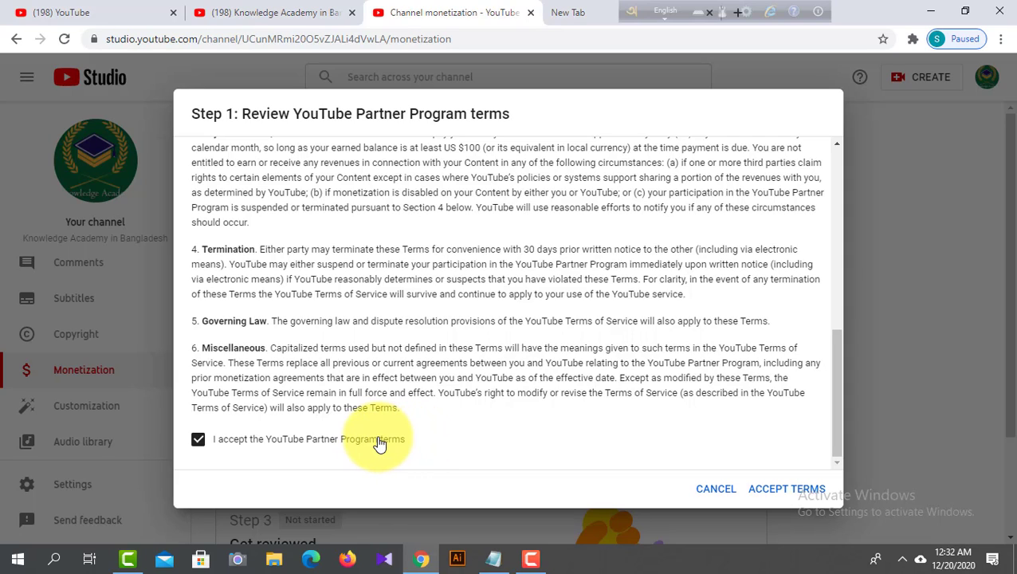
{"action": "left_click", "coordinate": [789, 489]}
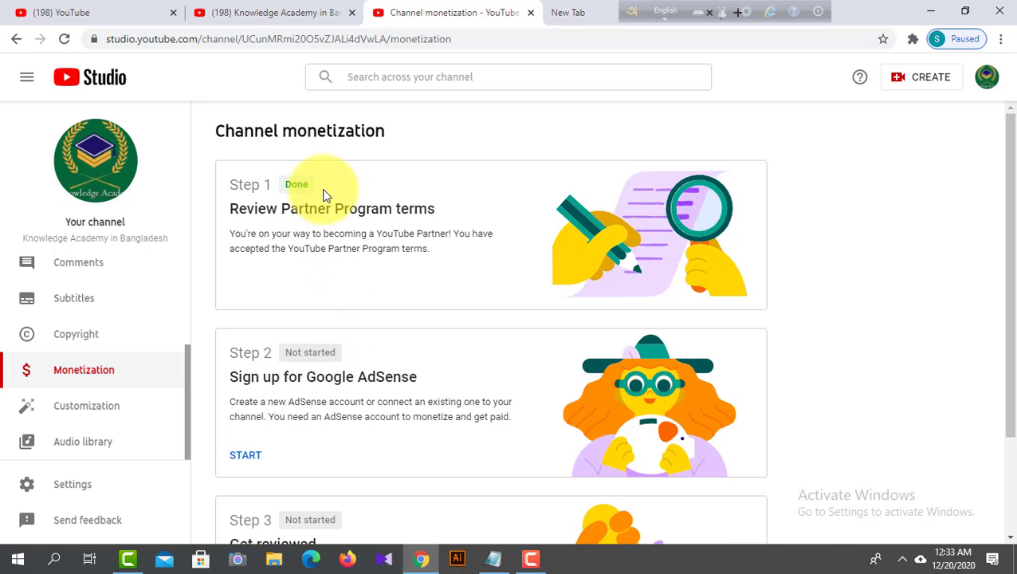
{"action": "left_click_drag", "start_coordinate": [326, 179], "coordinate": [295, 172]}
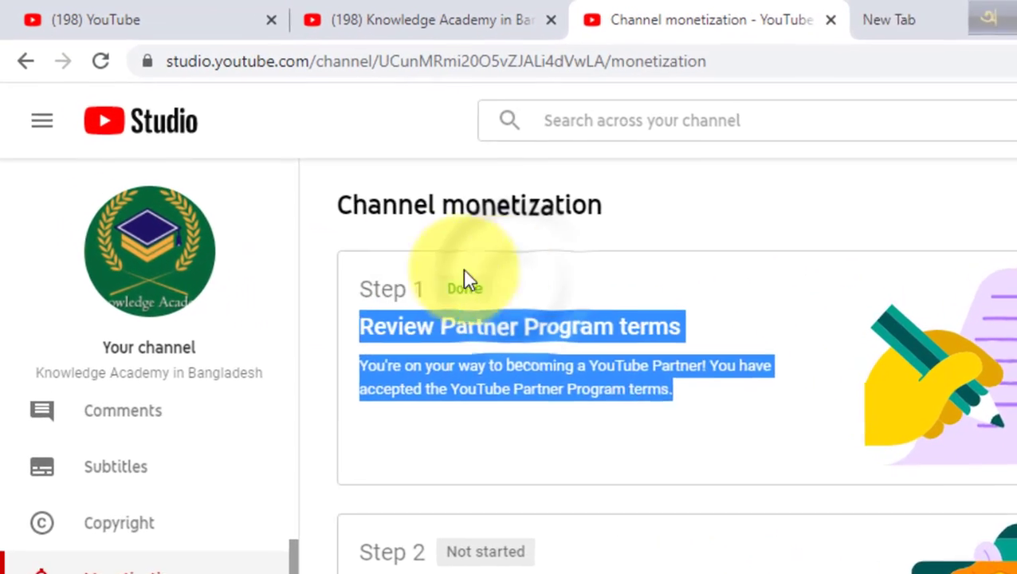
{"action": "left_click", "coordinate": [477, 275]}
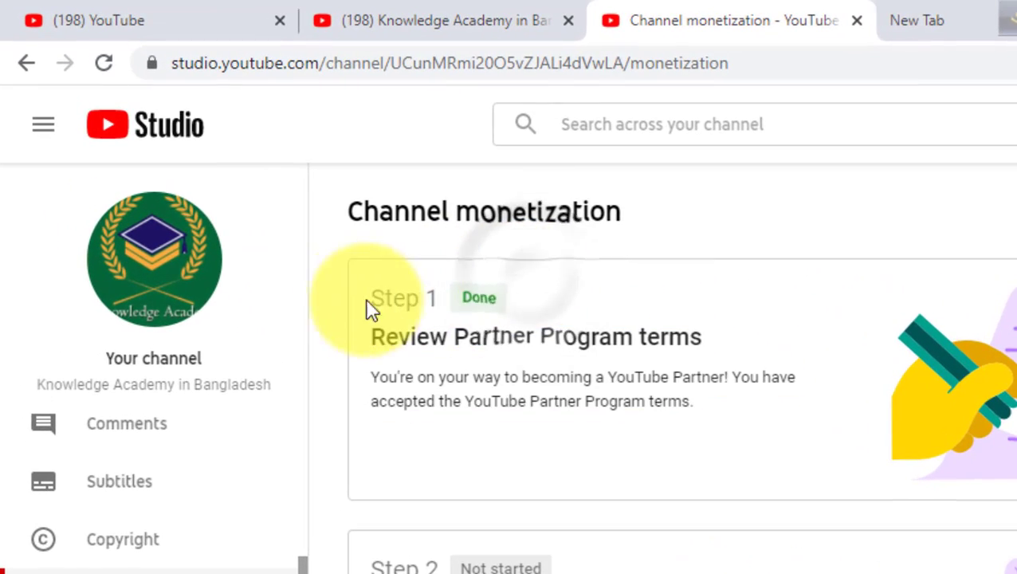
{"action": "left_click_drag", "start_coordinate": [446, 288], "coordinate": [481, 283]}
{"action": "left_click", "coordinate": [499, 288]}
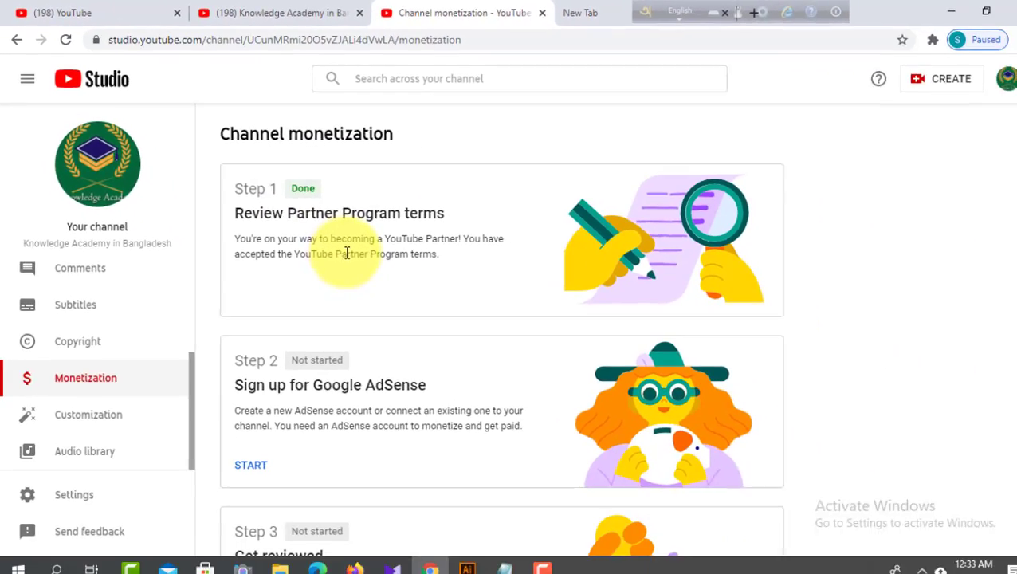
- Start the Google AdSense sign-up in Step 2 and answer "No, I don't have an existing account"
{"action": "scroll", "coordinate": [347, 252], "scroll_direction": "down", "scroll_amount": 3}
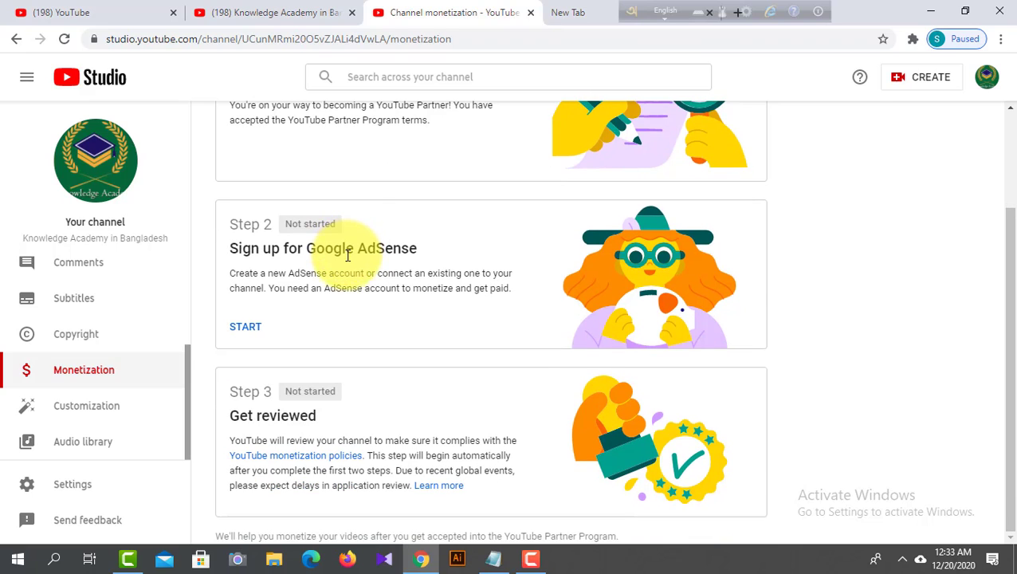
{"action": "left_click", "coordinate": [247, 327]}
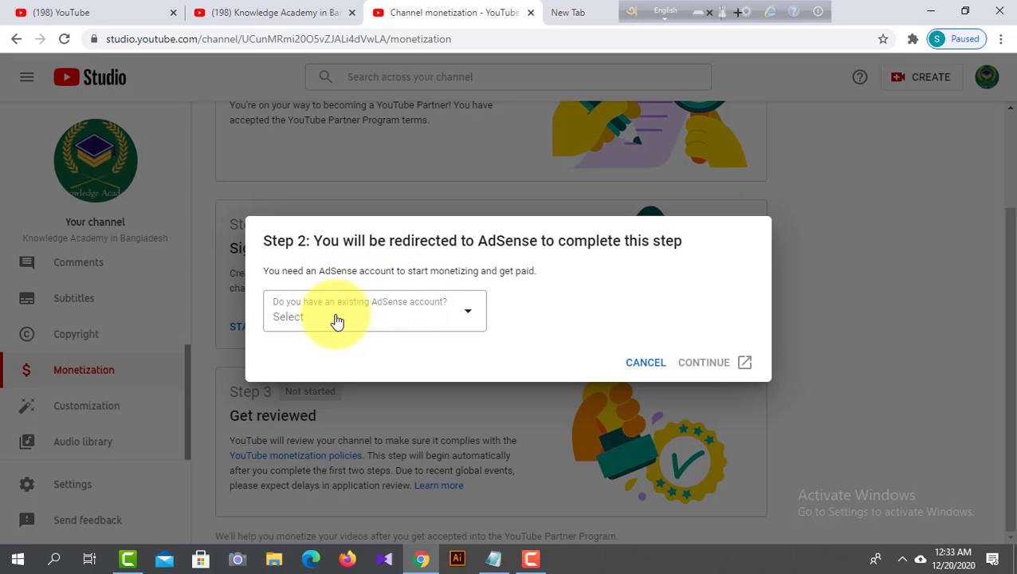
{"action": "left_click", "coordinate": [413, 319]}
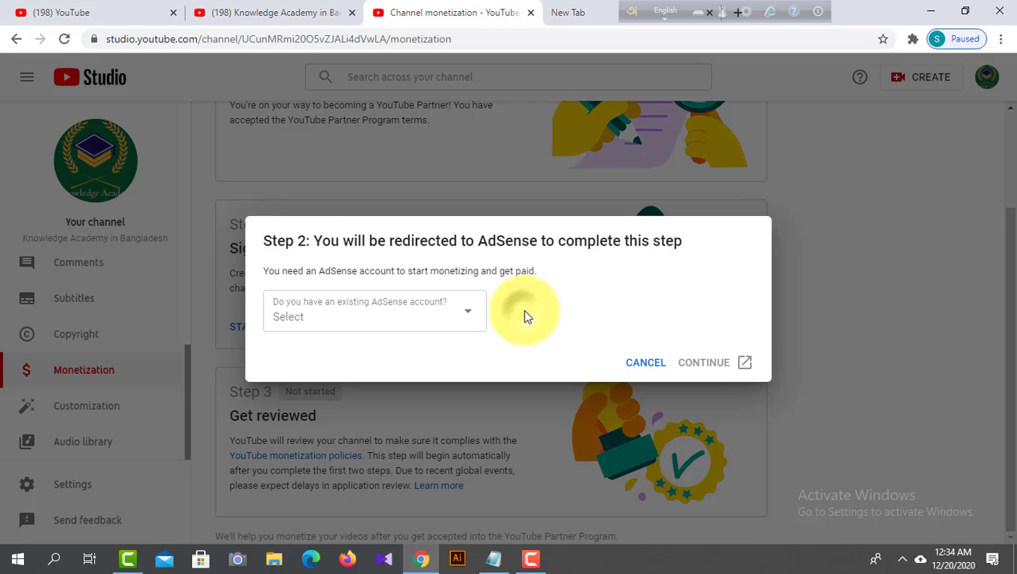
{"action": "left_click", "coordinate": [400, 316]}
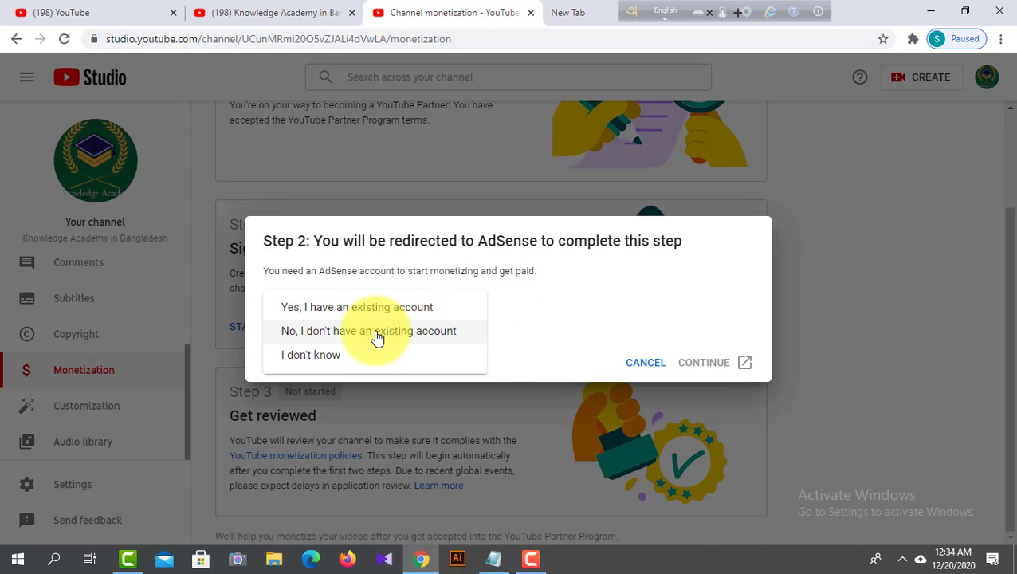
{"action": "left_click", "coordinate": [378, 338]}
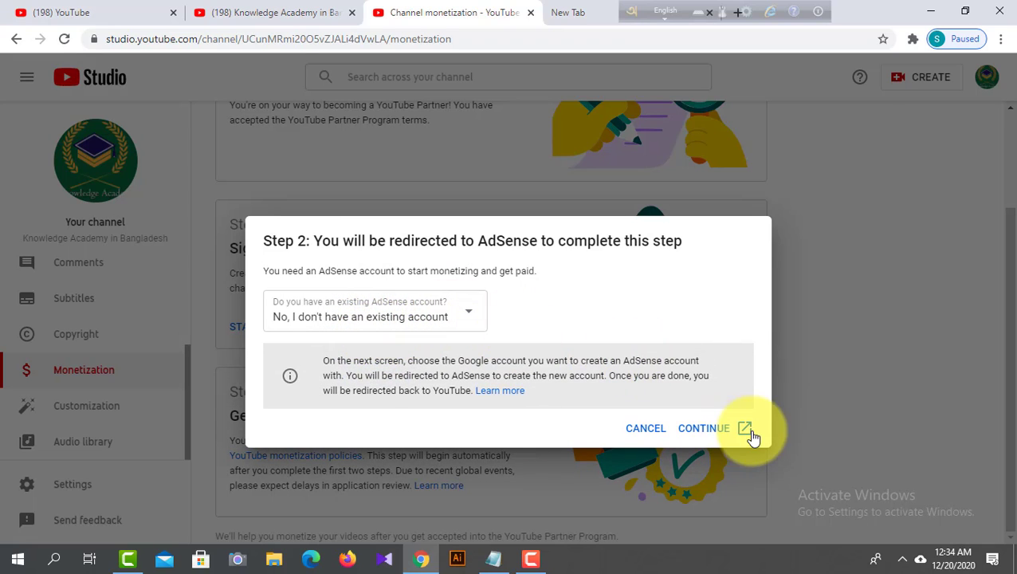
- Continue to AdSense with the channel's Google account and look over the sign-up form with the website URL
{"action": "left_click", "coordinate": [712, 429]}
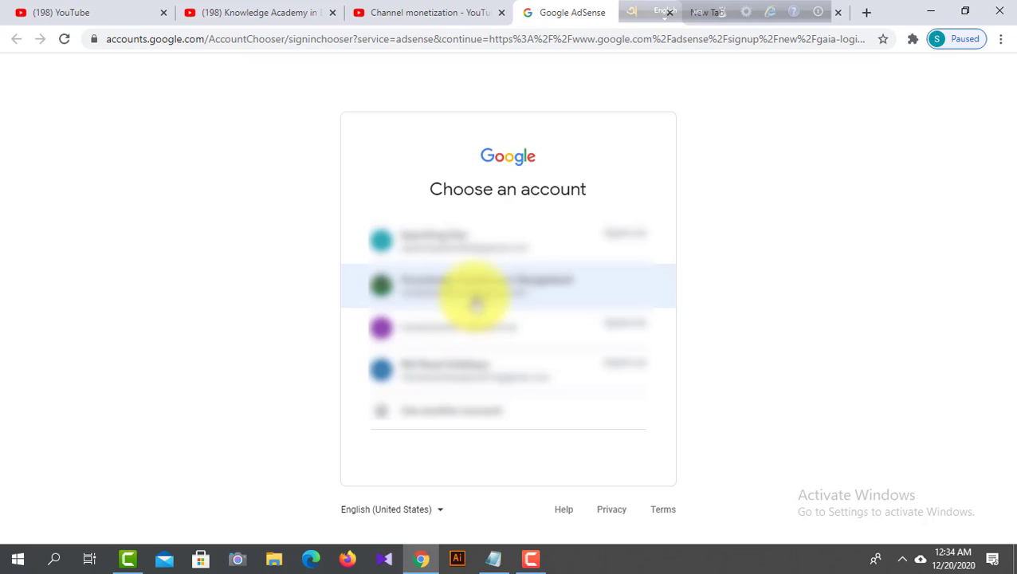
{"action": "left_click", "coordinate": [534, 297]}
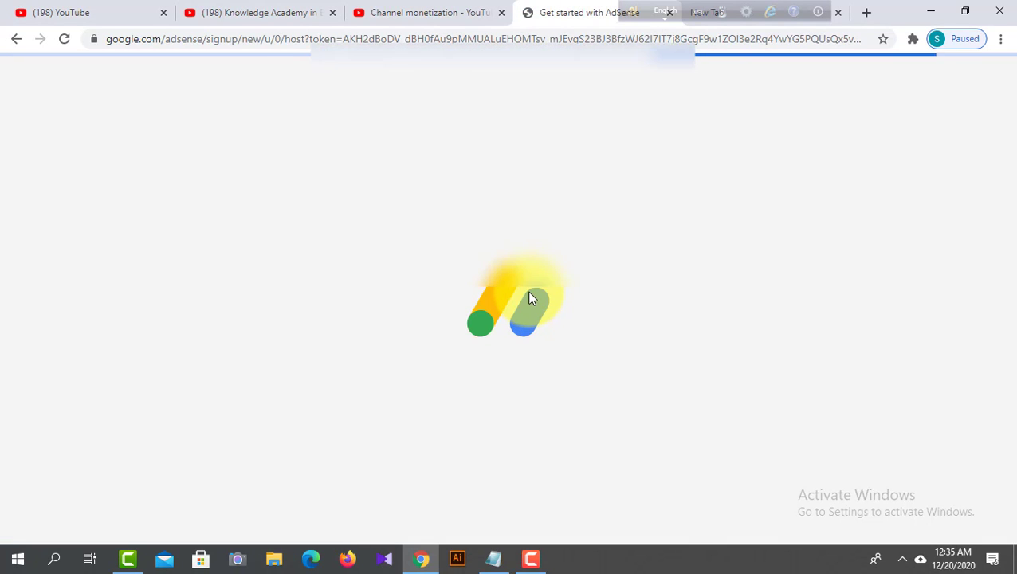
{"action": "scroll", "coordinate": [468, 309], "scroll_direction": "down", "scroll_amount": 1}
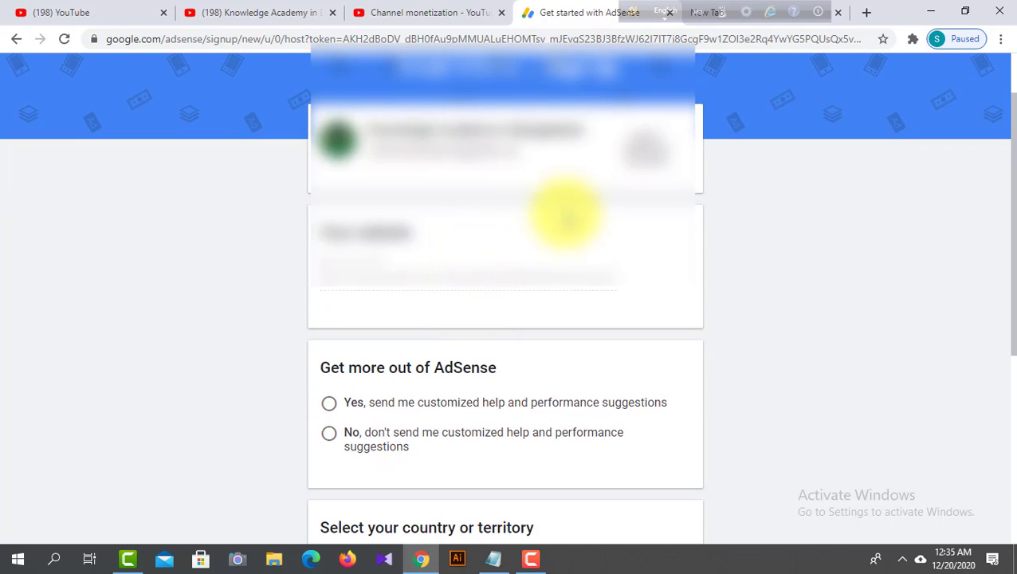
{"action": "scroll", "coordinate": [561, 217], "scroll_direction": "down", "scroll_amount": 1}
{"action": "scroll", "coordinate": [546, 227], "scroll_direction": "up", "scroll_amount": 1}
{"action": "scroll", "coordinate": [546, 229], "scroll_direction": "up", "scroll_amount": 1}
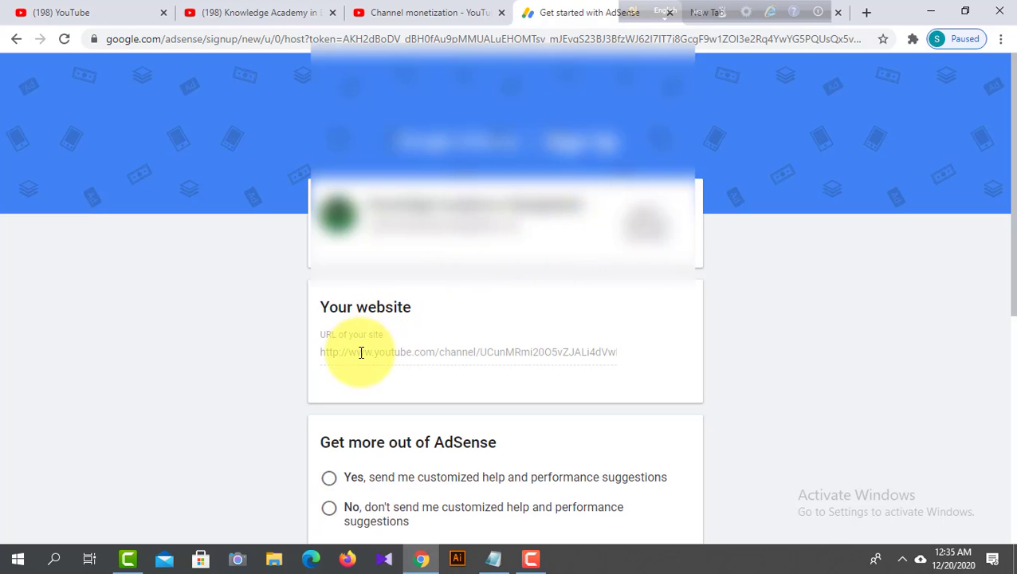
- Under Get more out of AdSense, choose "Yes, send me customized help and performance suggestions"
{"action": "scroll", "coordinate": [412, 337], "scroll_direction": "down", "scroll_amount": 1}
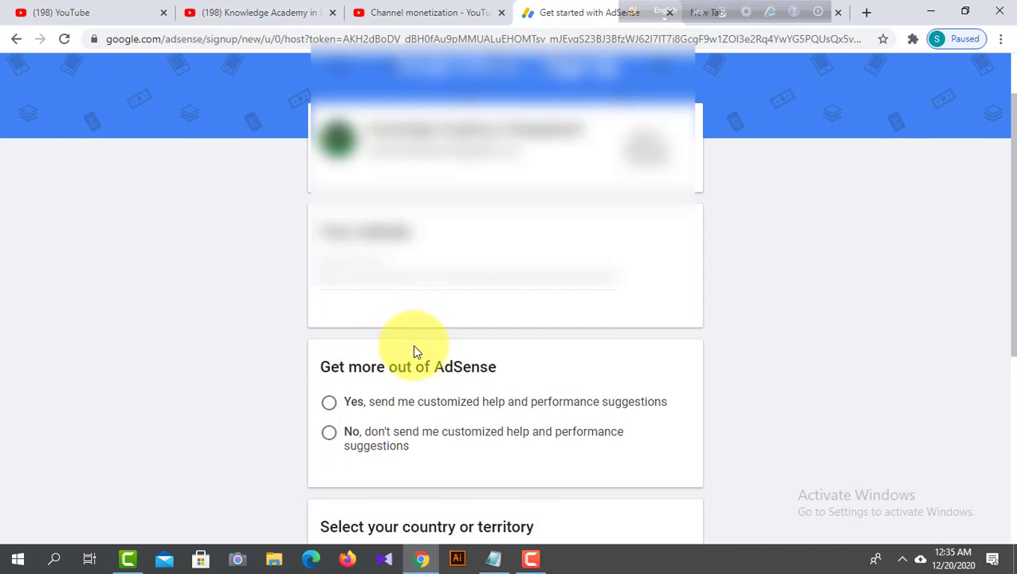
{"action": "scroll", "coordinate": [414, 347], "scroll_direction": "down", "scroll_amount": 1}
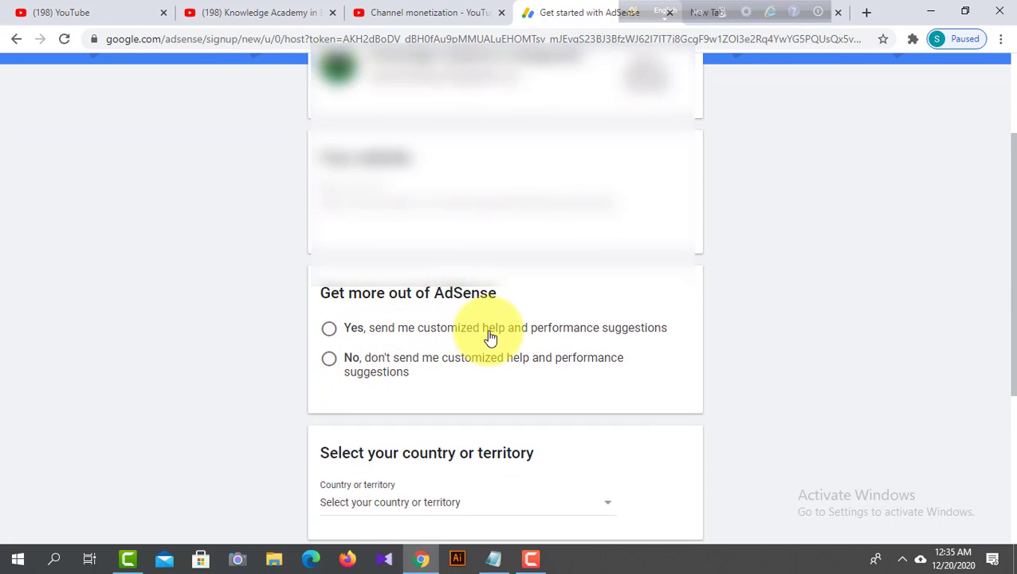
{"action": "left_click", "coordinate": [348, 332]}
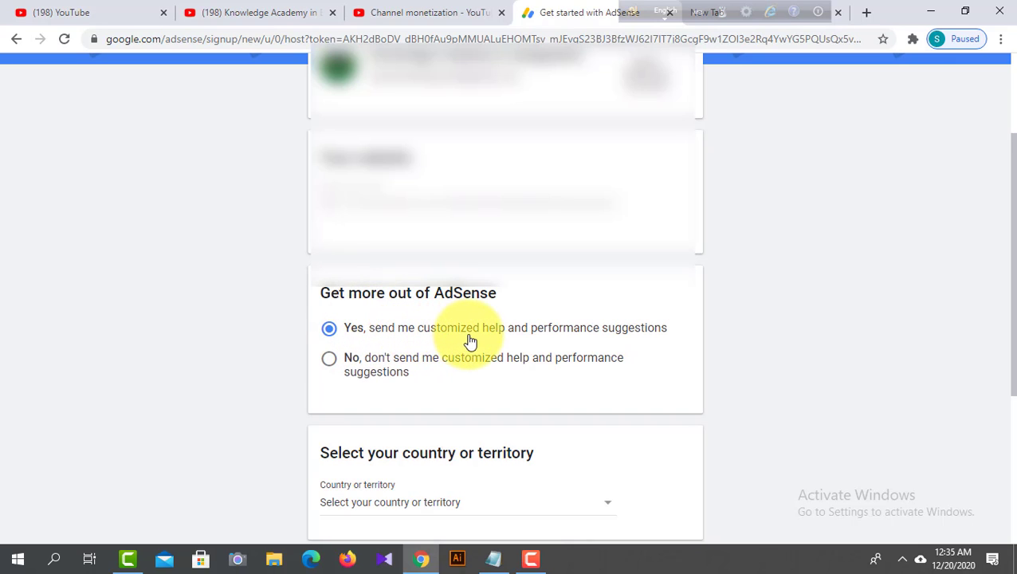
- Set the country or territory in the AdSense sign-up form to Bangladesh
{"action": "scroll", "coordinate": [478, 366], "scroll_direction": "down", "scroll_amount": 2}
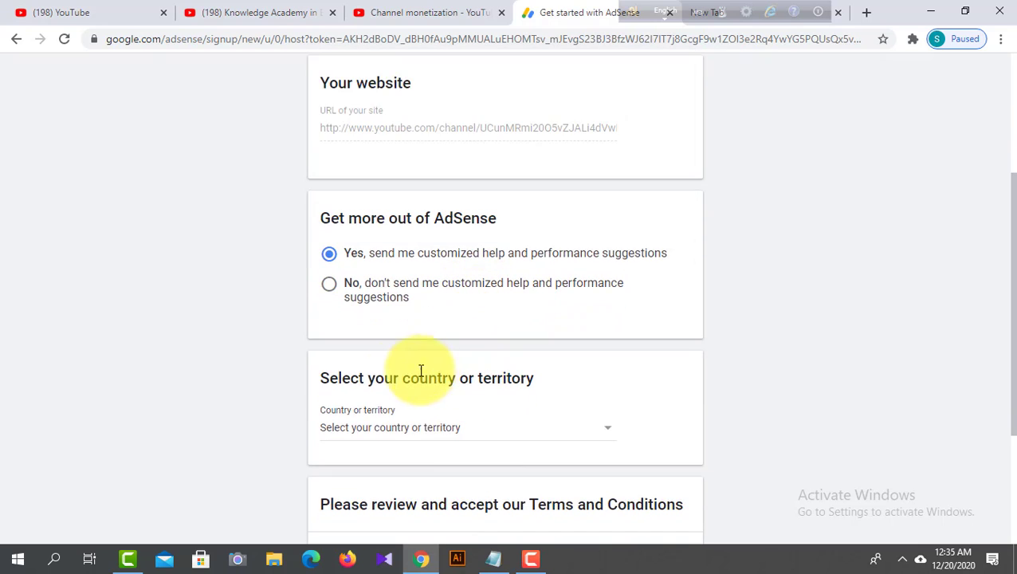
{"action": "left_click_drag", "start_coordinate": [372, 309], "coordinate": [545, 312]}
{"action": "left_click", "coordinate": [546, 319]}
{"action": "scroll", "coordinate": [544, 320], "scroll_direction": "down", "scroll_amount": 1}
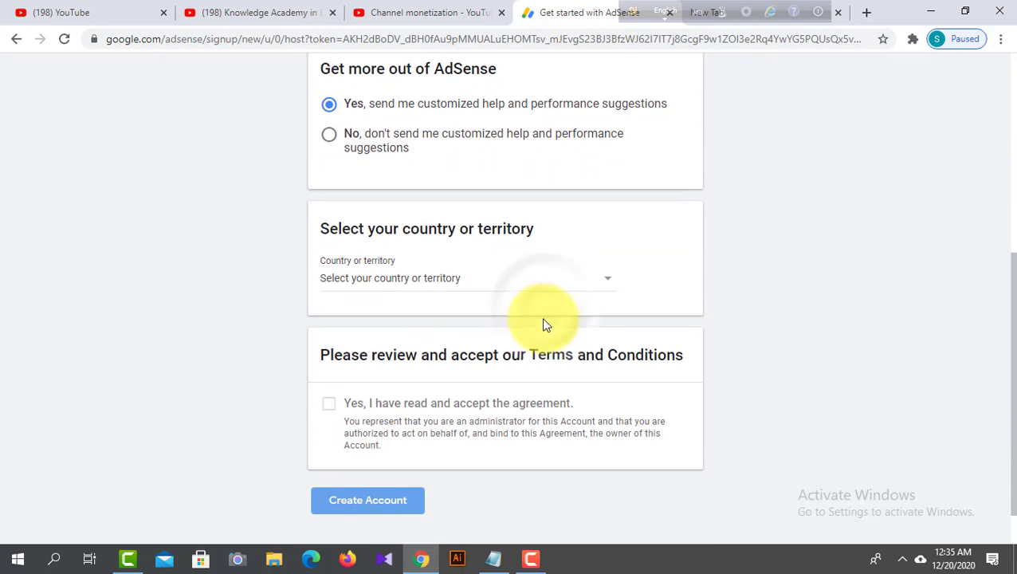
{"action": "left_click", "coordinate": [513, 286]}
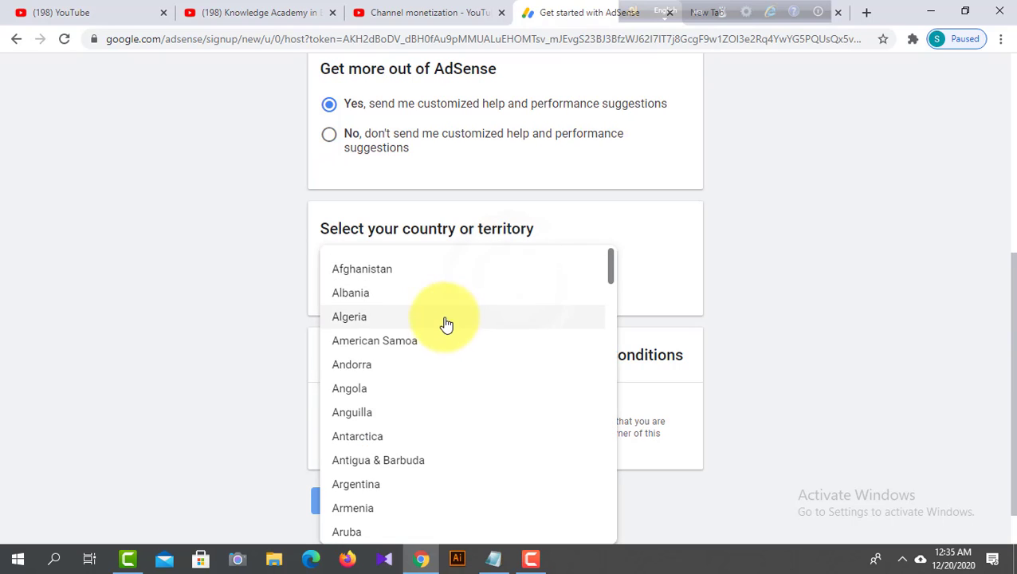
{"action": "scroll", "coordinate": [442, 327], "scroll_direction": "down", "scroll_amount": 4}
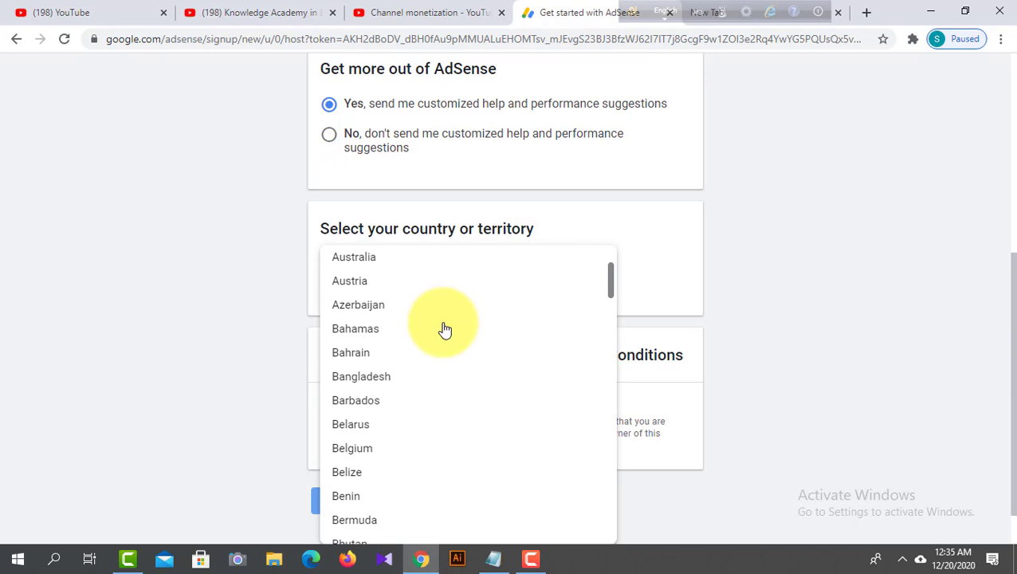
{"action": "left_click", "coordinate": [407, 384]}
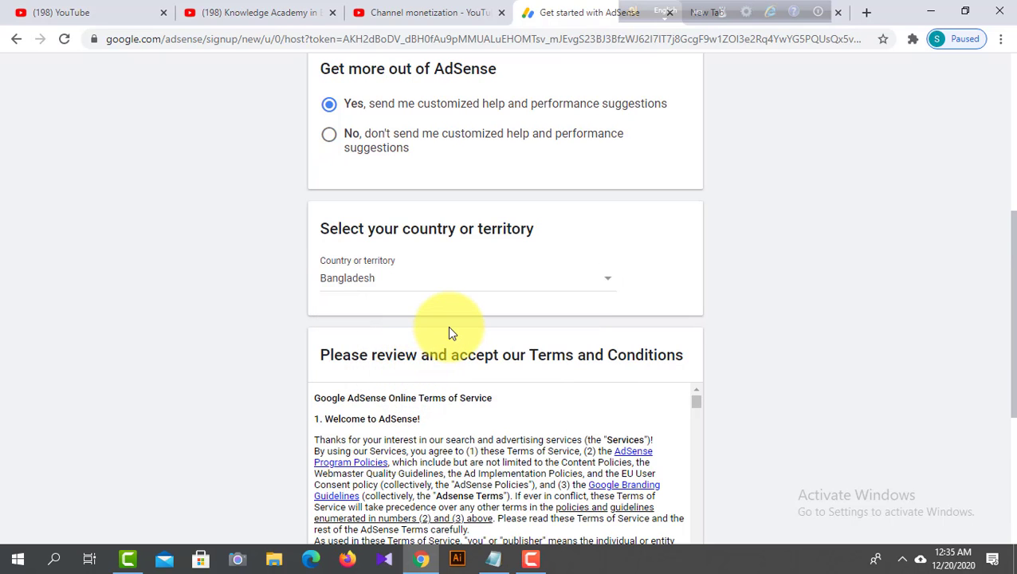
- Read through the Google AdSense Online Terms of Service and accept the agreement
{"action": "scroll", "coordinate": [449, 333], "scroll_direction": "down", "scroll_amount": 4}
{"action": "scroll", "coordinate": [450, 327], "scroll_direction": "down", "scroll_amount": 6}
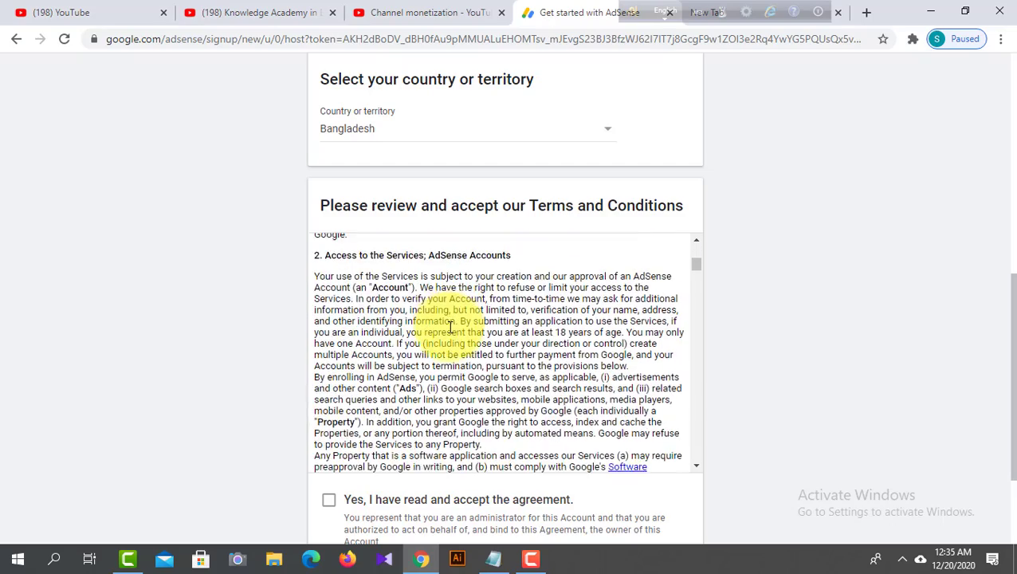
{"action": "scroll", "coordinate": [450, 328], "scroll_direction": "down", "scroll_amount": 10}
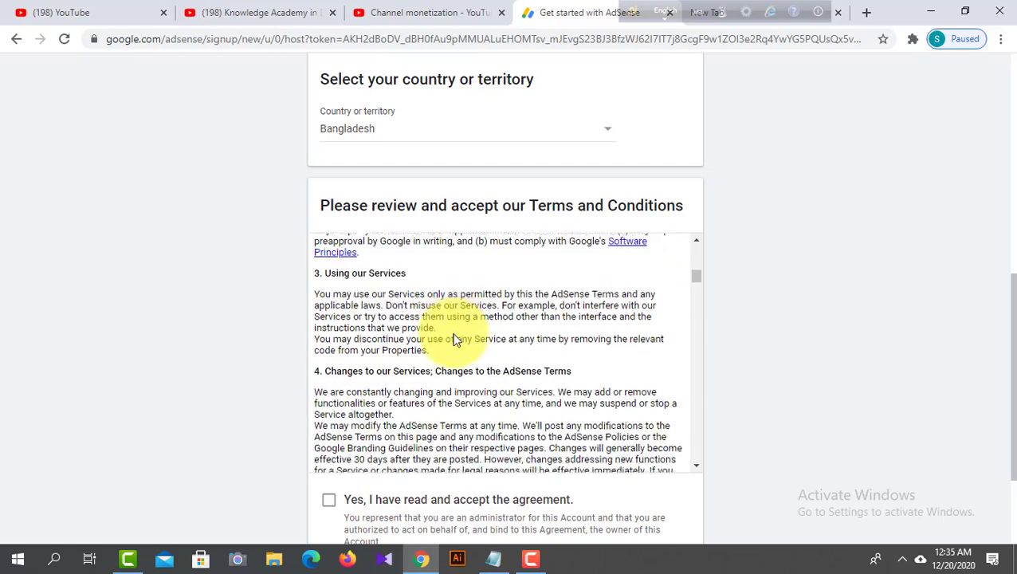
{"action": "scroll", "coordinate": [454, 333], "scroll_direction": "down", "scroll_amount": 10}
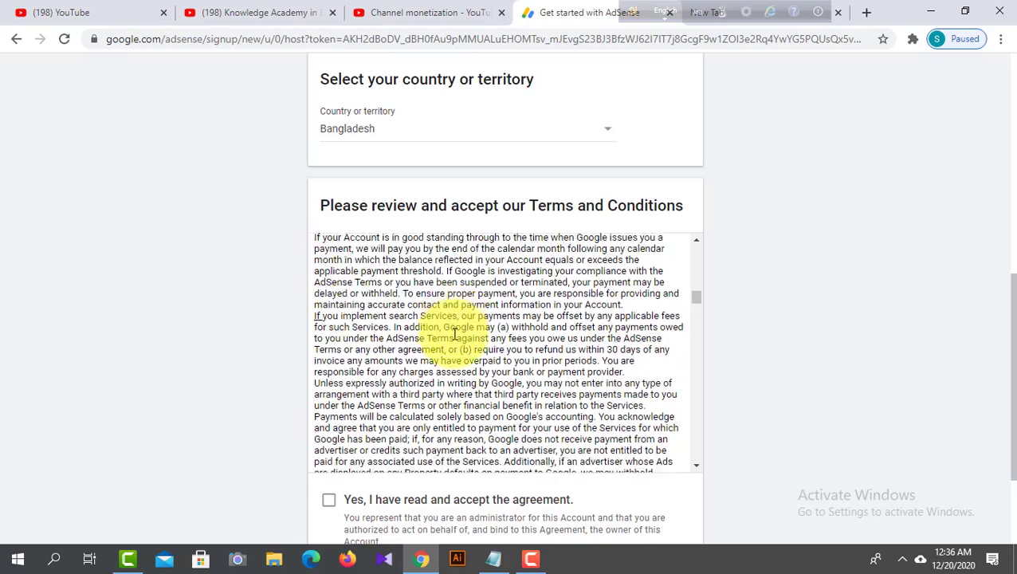
{"action": "scroll", "coordinate": [454, 334], "scroll_direction": "down", "scroll_amount": 10}
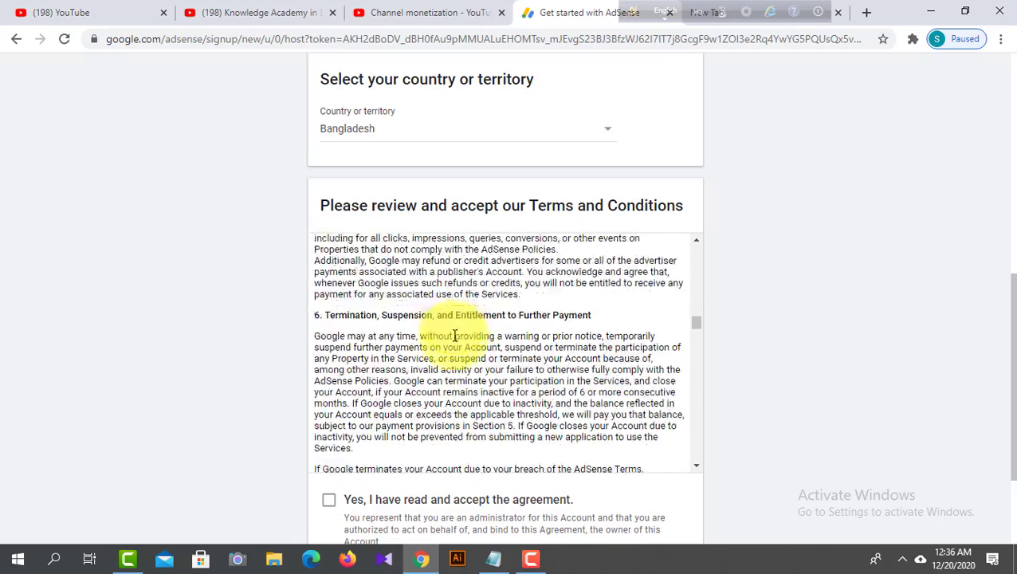
{"action": "scroll", "coordinate": [454, 334], "scroll_direction": "down", "scroll_amount": 10}
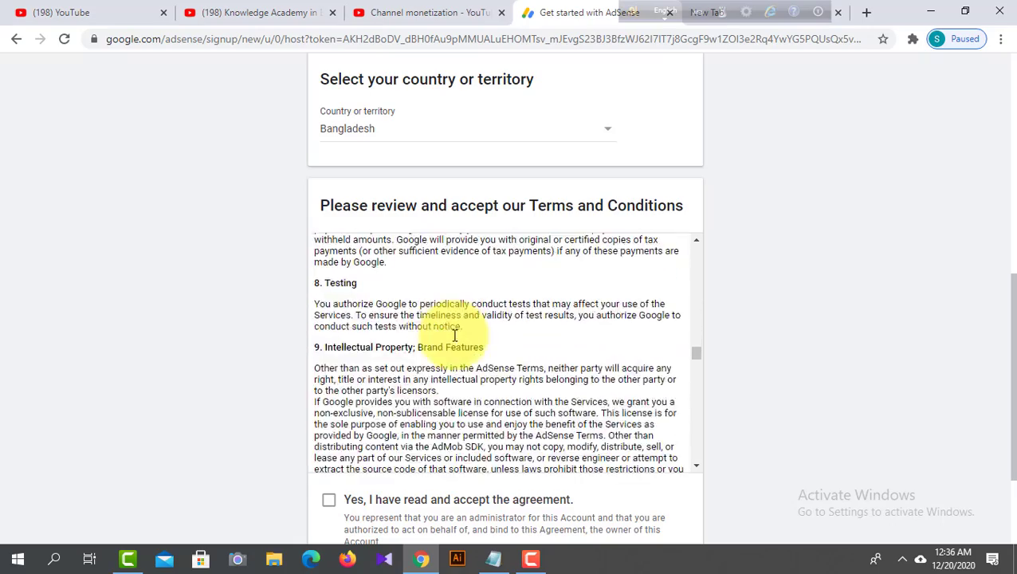
{"action": "scroll", "coordinate": [452, 334], "scroll_direction": "down", "scroll_amount": 10}
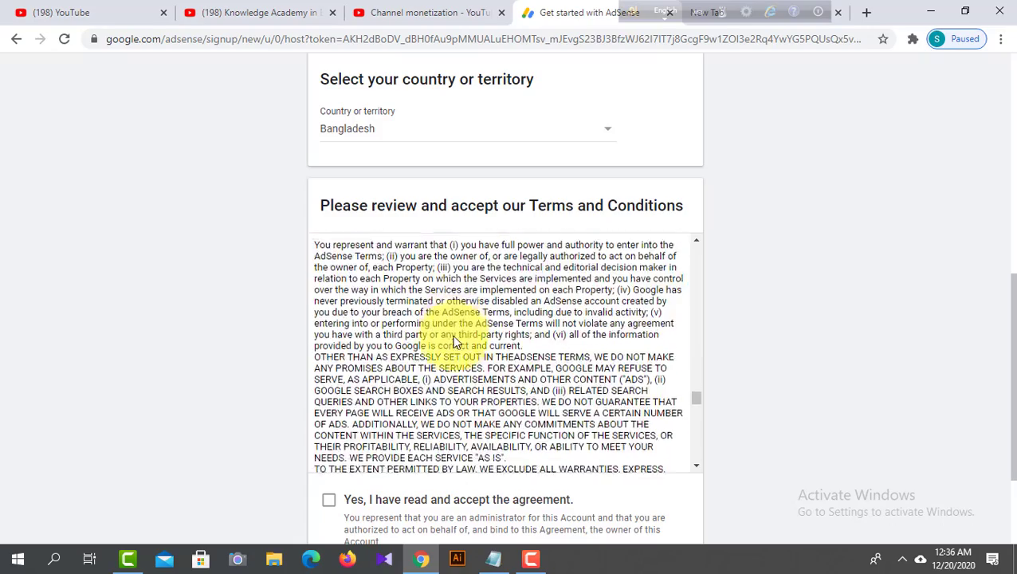
{"action": "scroll", "coordinate": [452, 335], "scroll_direction": "down", "scroll_amount": 10}
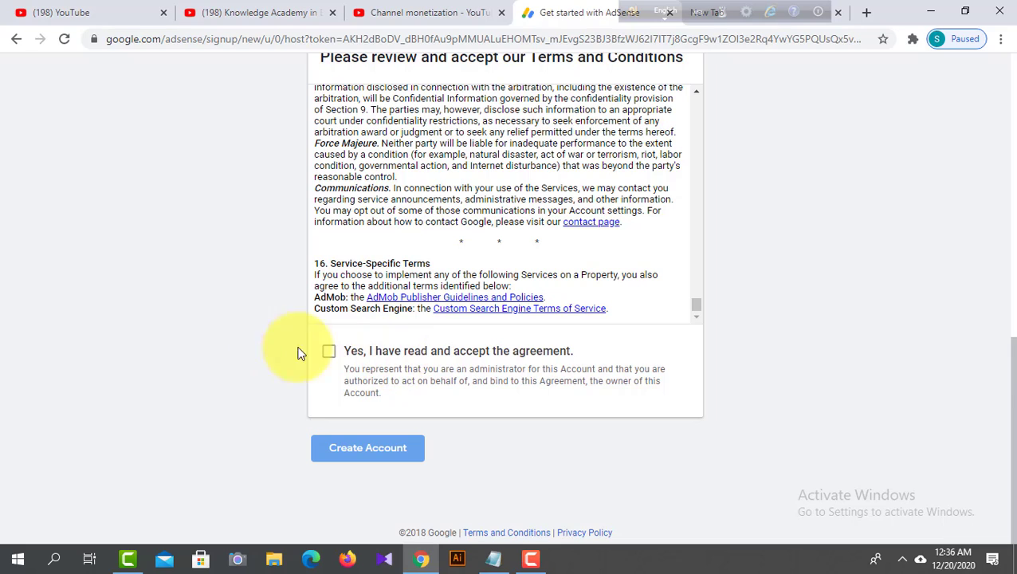
{"action": "left_click", "coordinate": [329, 355]}
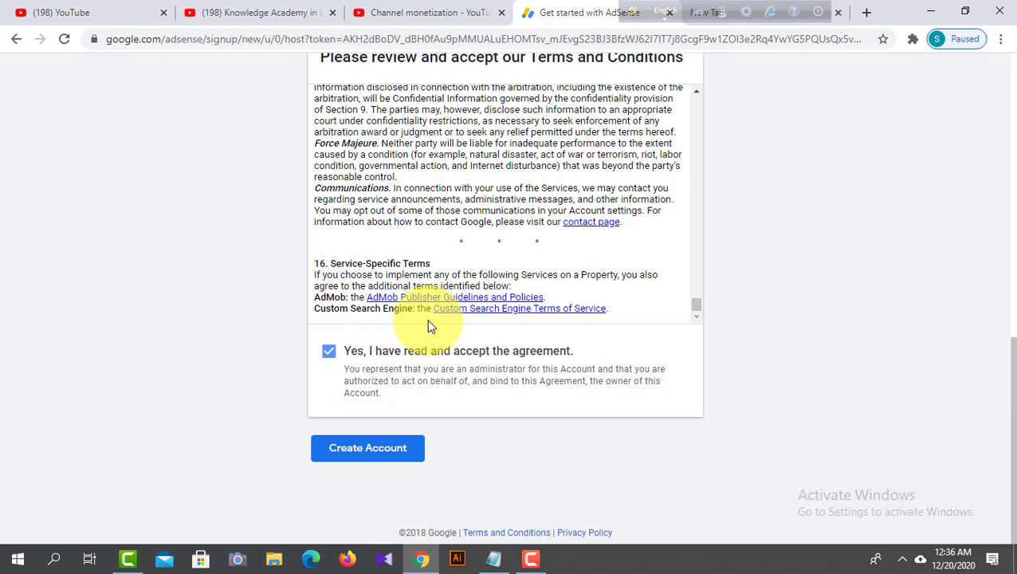
- Create the AdSense account and get past the introduction to the Payment address details form
{"action": "left_click", "coordinate": [383, 456]}
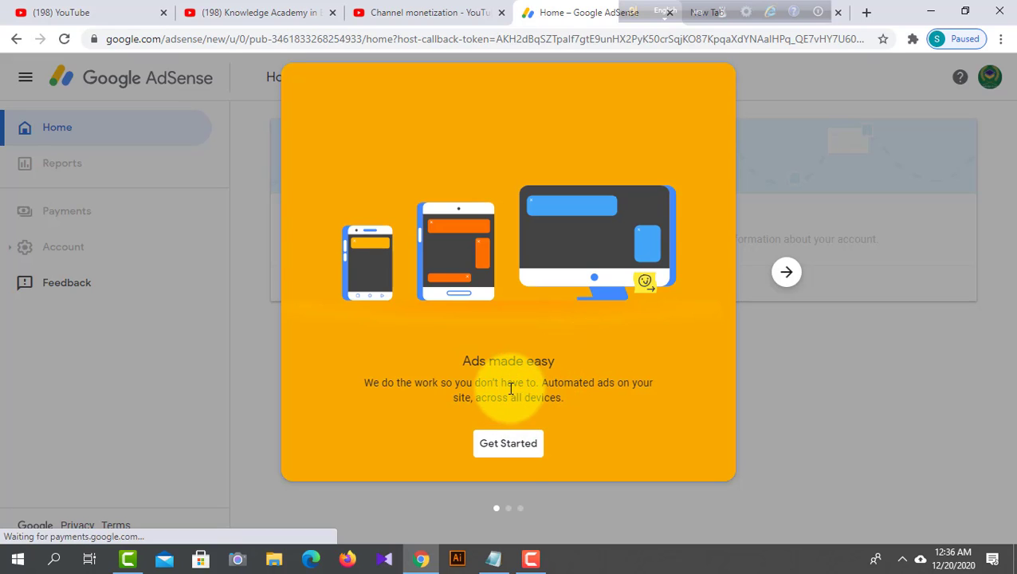
{"action": "left_click", "coordinate": [514, 458]}
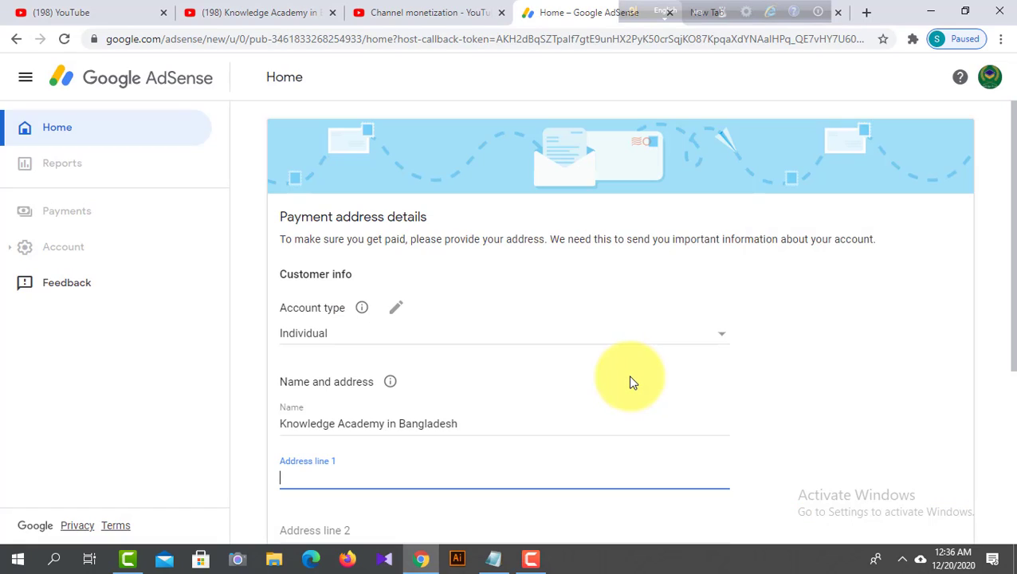
{"action": "scroll", "coordinate": [440, 353], "scroll_direction": "down", "scroll_amount": 1}
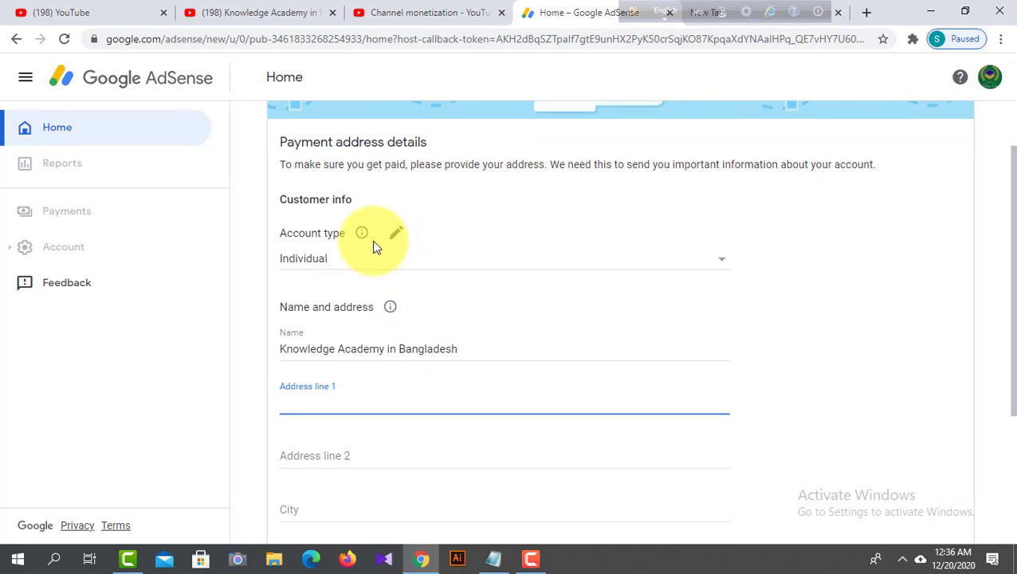
- Check the account type in the customer info and leave it as Individual
{"action": "left_click_drag", "start_coordinate": [279, 231], "coordinate": [354, 228]}
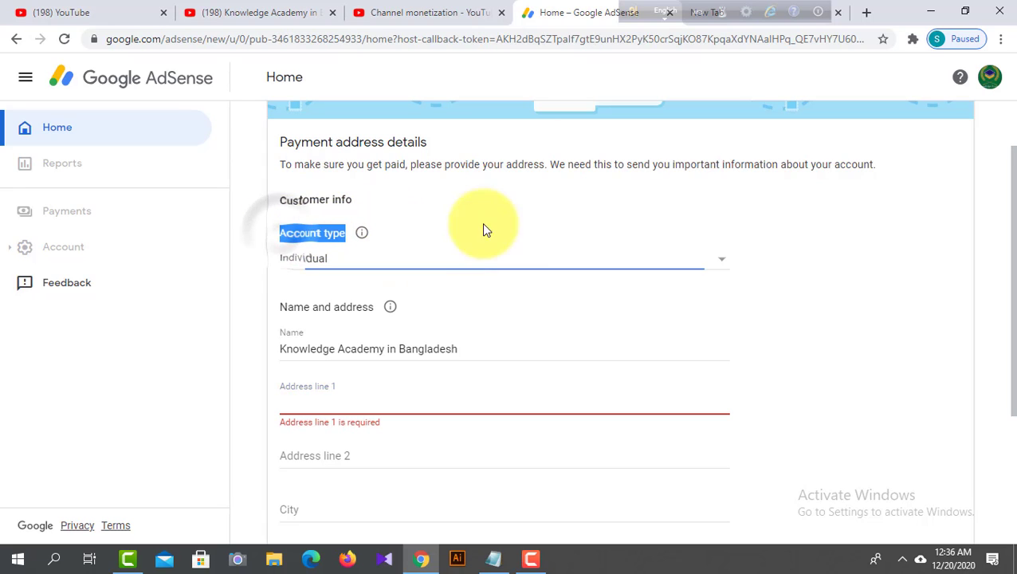
{"action": "left_click", "coordinate": [713, 259]}
{"action": "left_click", "coordinate": [718, 261]}
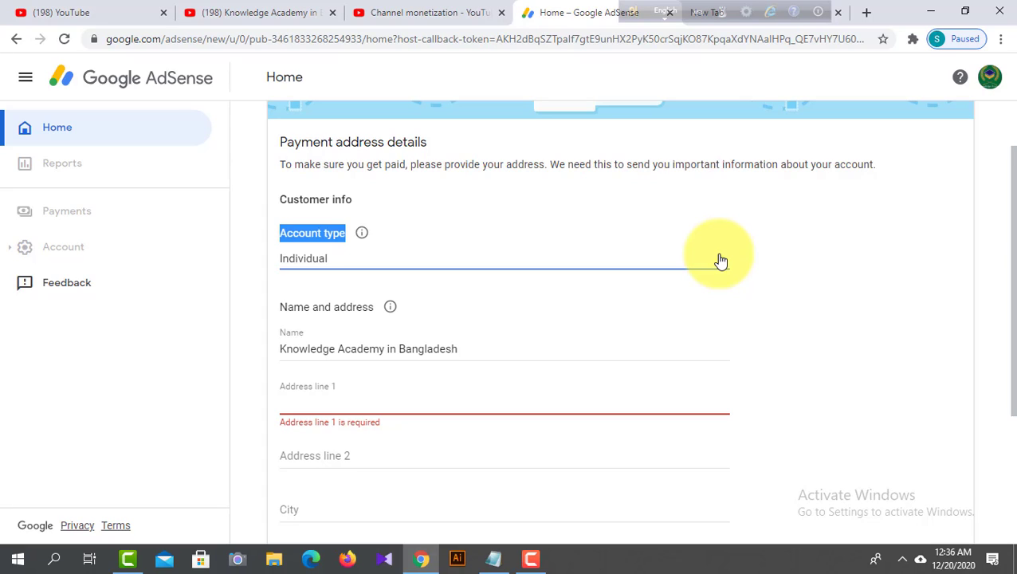
{"action": "left_click", "coordinate": [466, 309]}
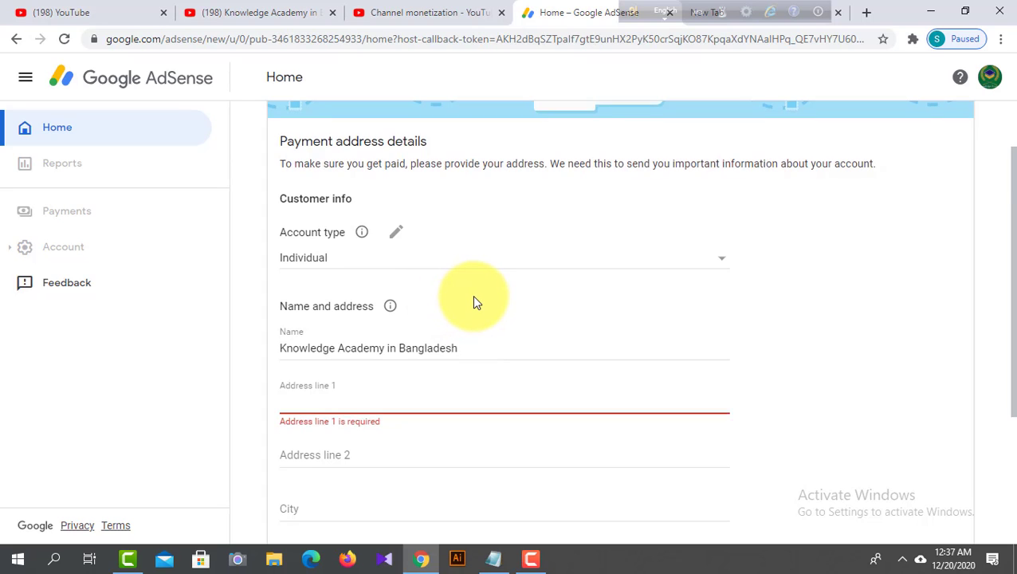
- Replace the channel name in the payment Name field with the account holder's name copied from address.txt in Notepad
{"action": "scroll", "coordinate": [473, 302], "scroll_direction": "down", "scroll_amount": 2}
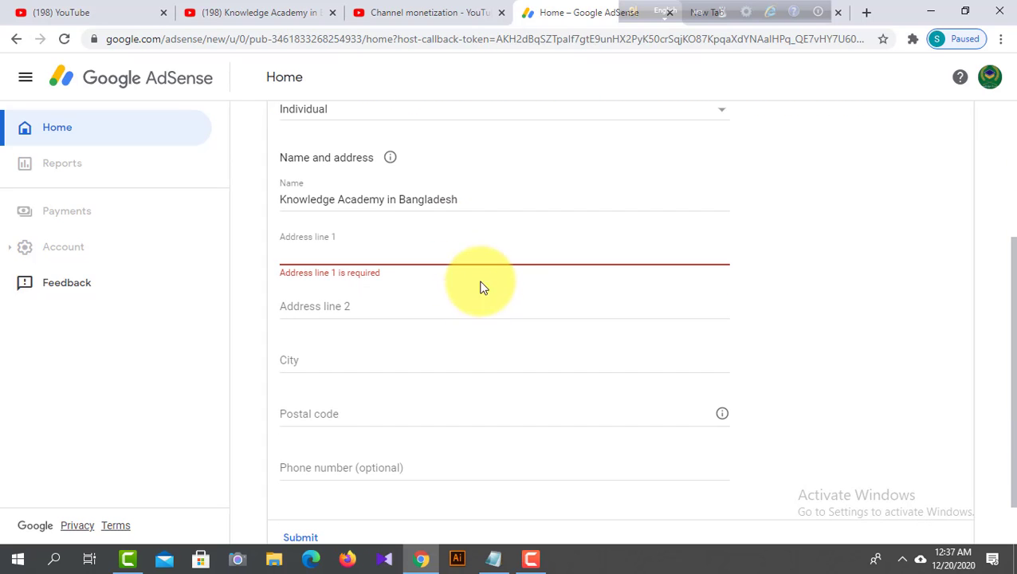
{"action": "scroll", "coordinate": [468, 206], "scroll_direction": "up", "scroll_amount": 1}
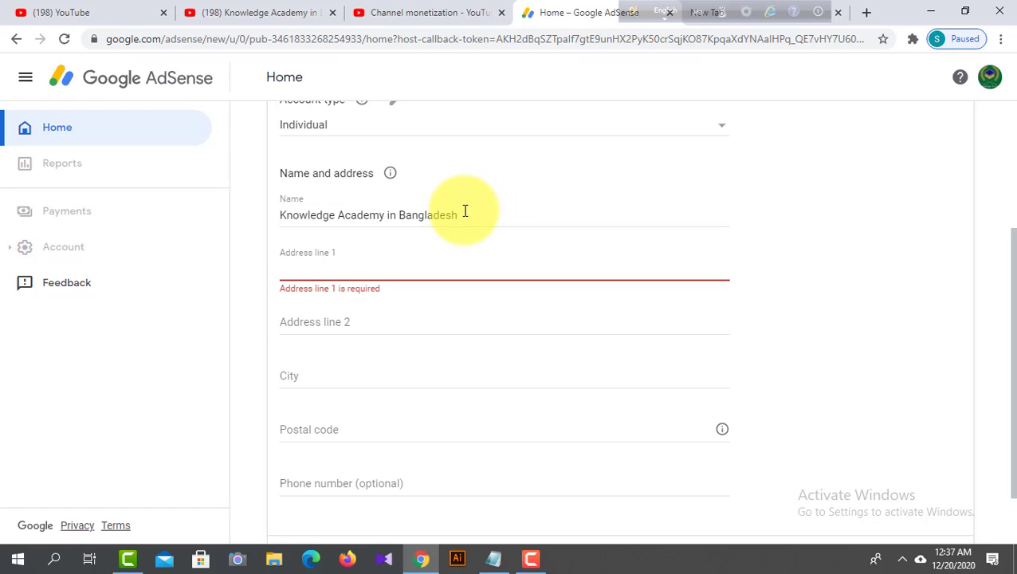
{"action": "left_click", "coordinate": [471, 216]}
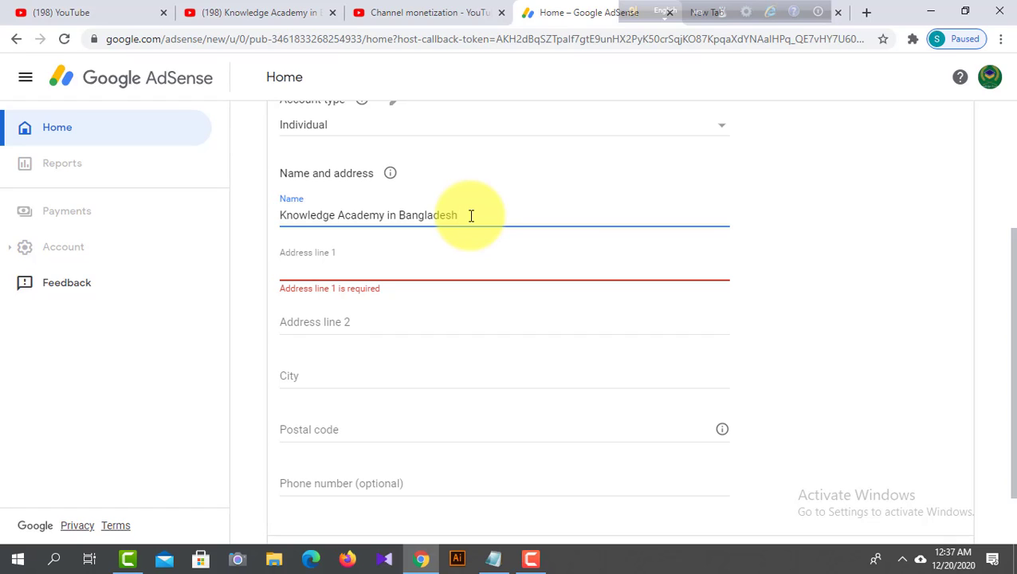
{"action": "left_click_drag", "start_coordinate": [471, 215], "coordinate": [229, 250]}
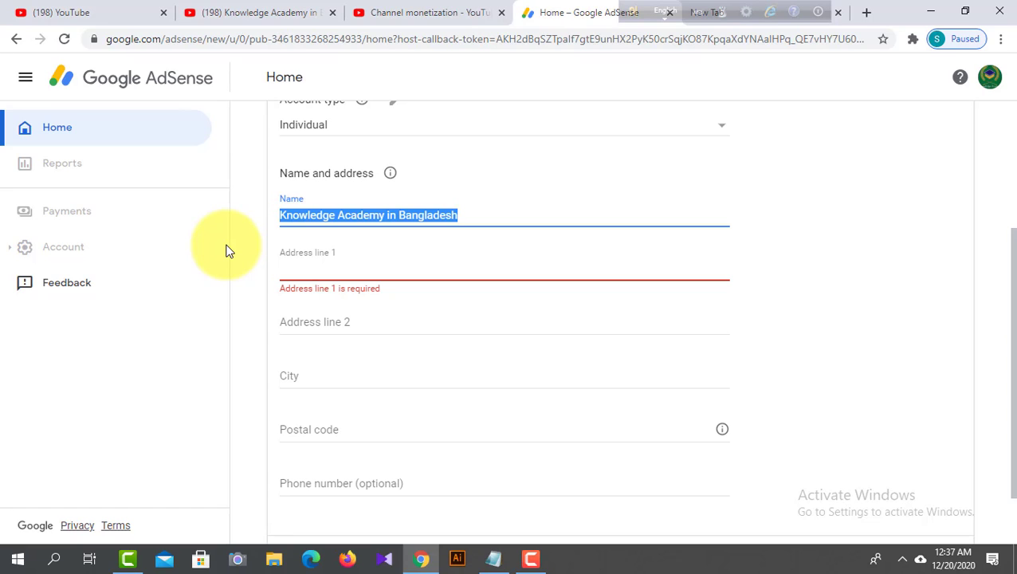
{"action": "key", "text": "BackSpace"}
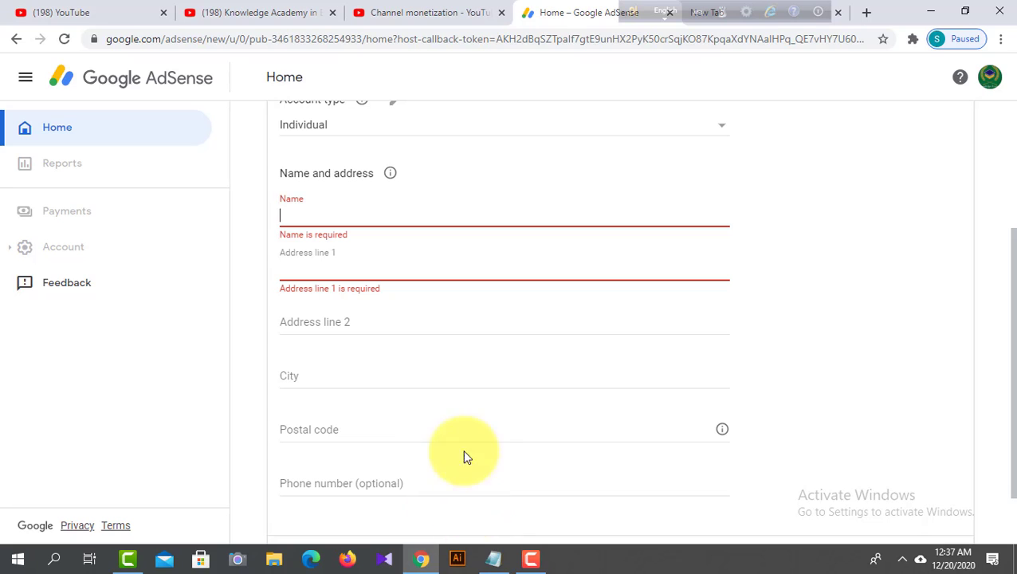
{"action": "left_click", "coordinate": [496, 560]}
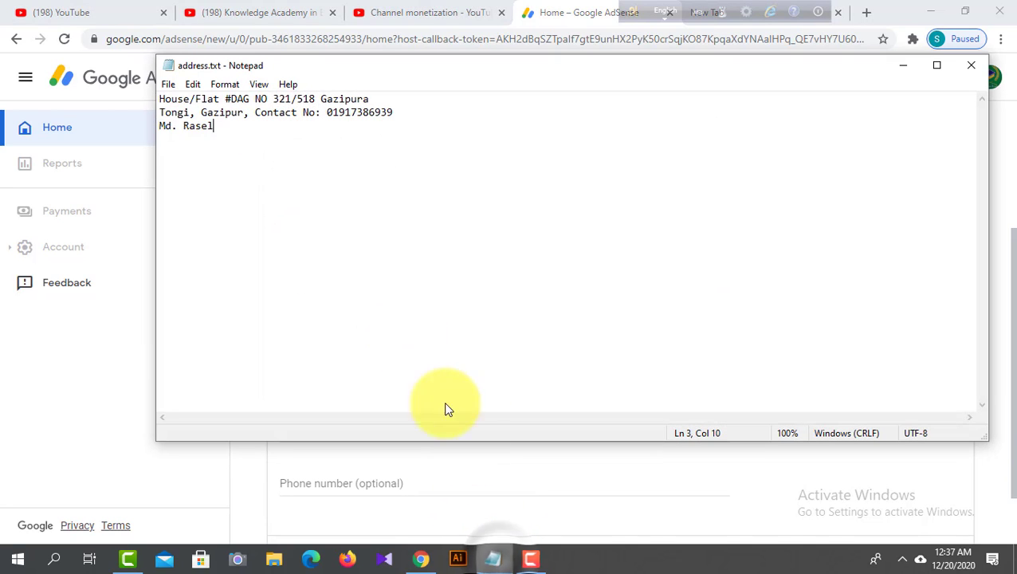
{"action": "left_click_drag", "start_coordinate": [212, 126], "coordinate": [126, 128]}
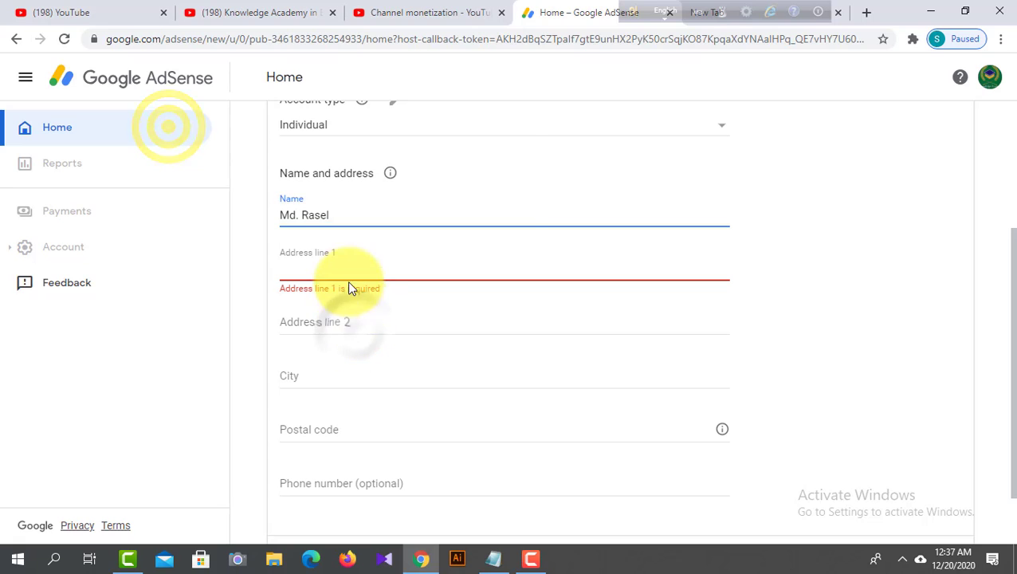
- Fill Address line 1 of the payment address form with the first line of address.txt, copied from Notepad
{"action": "left_click", "coordinate": [318, 271]}
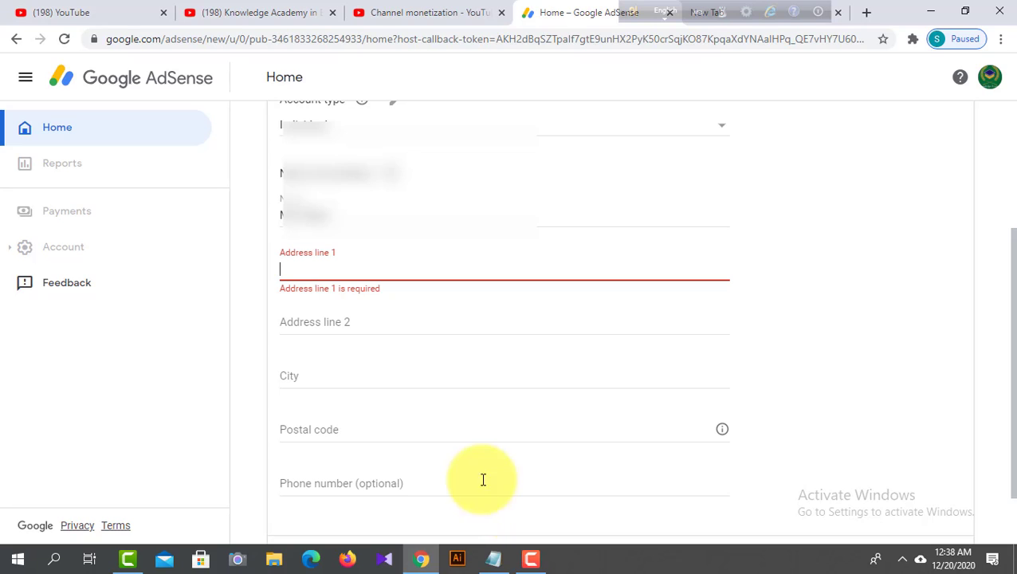
{"action": "left_click", "coordinate": [492, 558]}
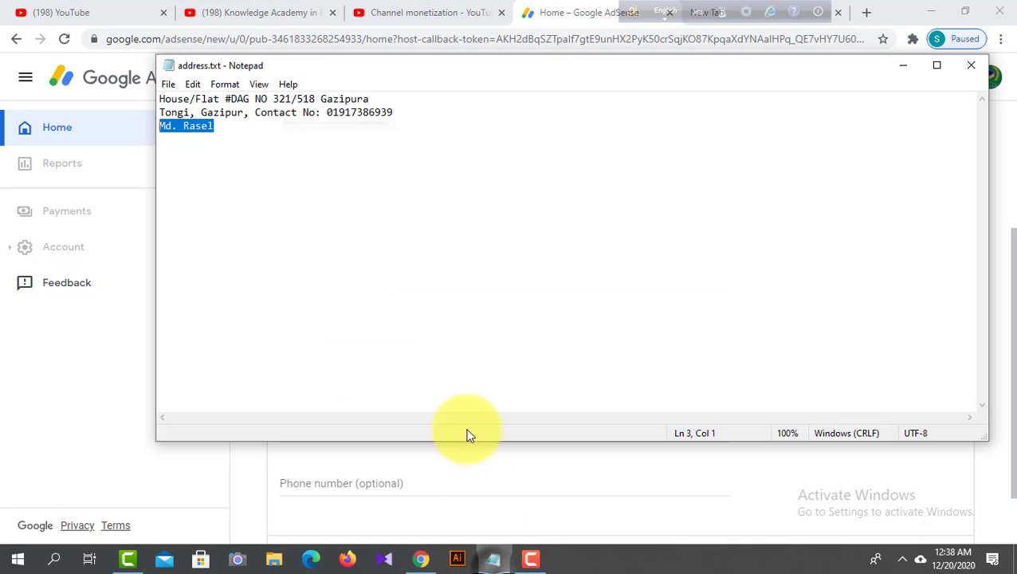
{"action": "left_click_drag", "start_coordinate": [371, 99], "coordinate": [141, 103]}
{"action": "right_click", "coordinate": [208, 96]}
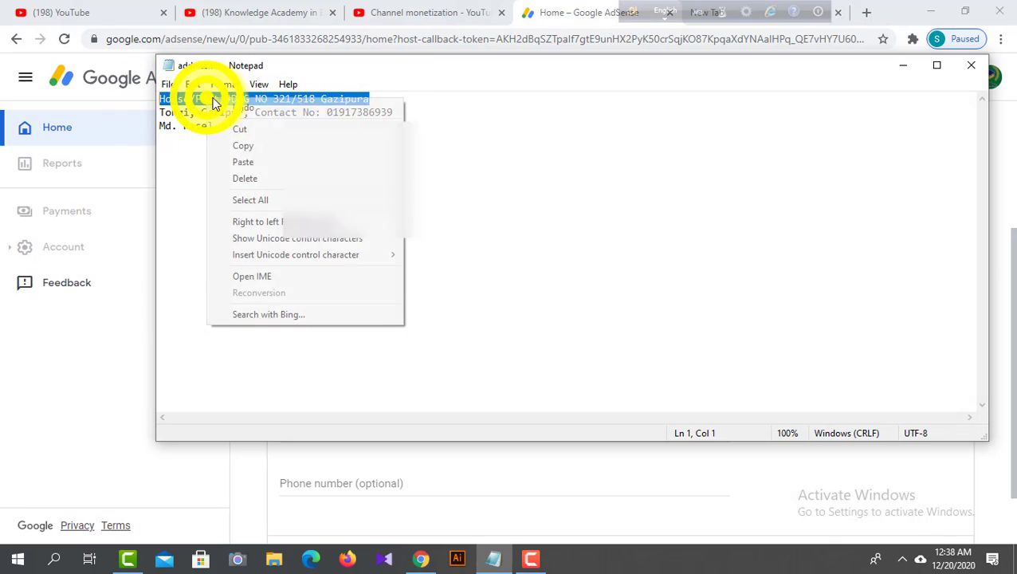
{"action": "left_click", "coordinate": [264, 145]}
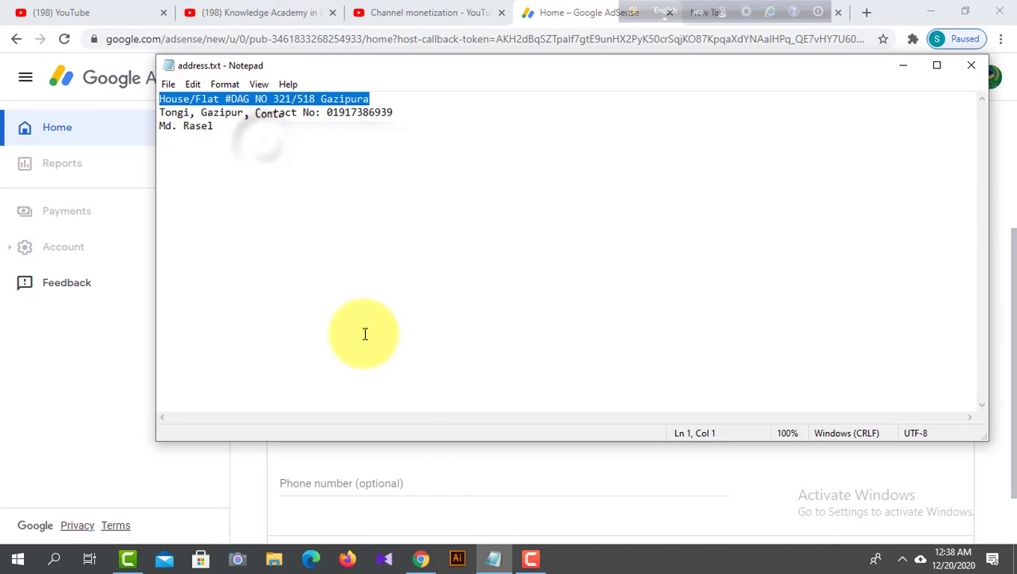
{"action": "left_click", "coordinate": [423, 558]}
{"action": "right_click", "coordinate": [312, 275]}
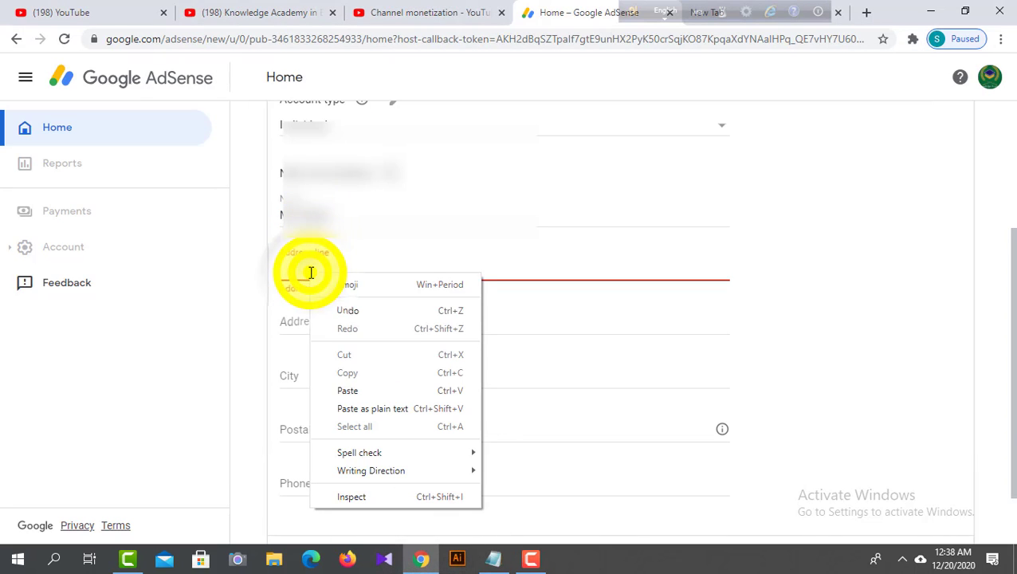
{"action": "left_click", "coordinate": [360, 391]}
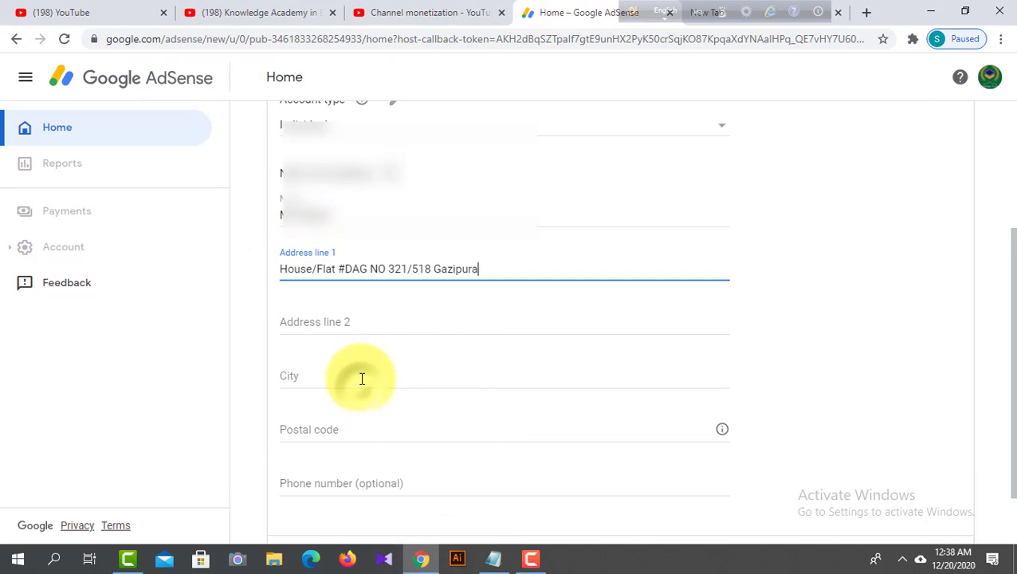
- Copy the second line of address.txt from Notepad into Address line 2 and insert a comma after the house number in Address line 1
{"action": "left_click", "coordinate": [344, 322]}
{"action": "left_click", "coordinate": [494, 558]}
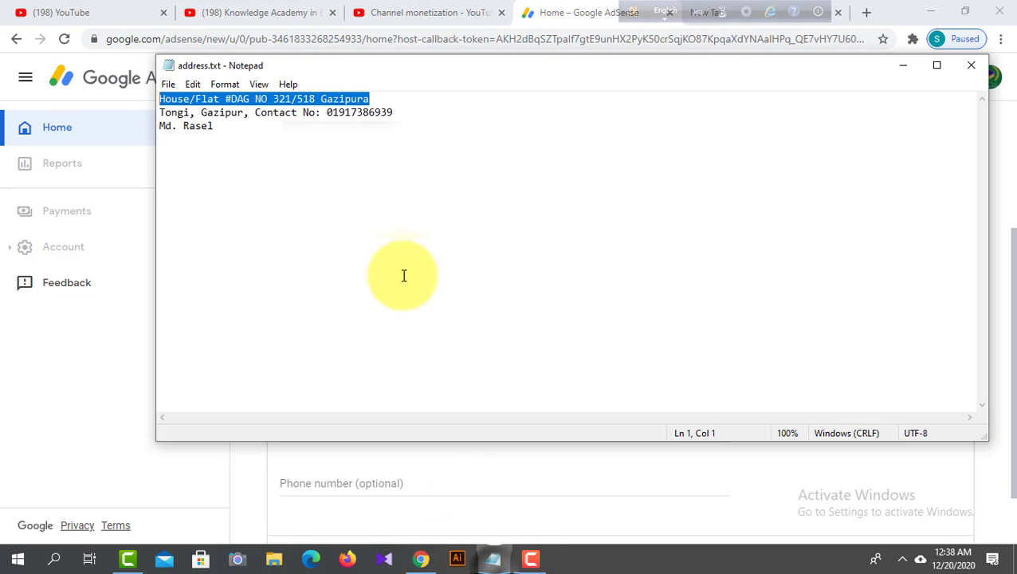
{"action": "left_click_drag", "start_coordinate": [409, 113], "coordinate": [136, 118]}
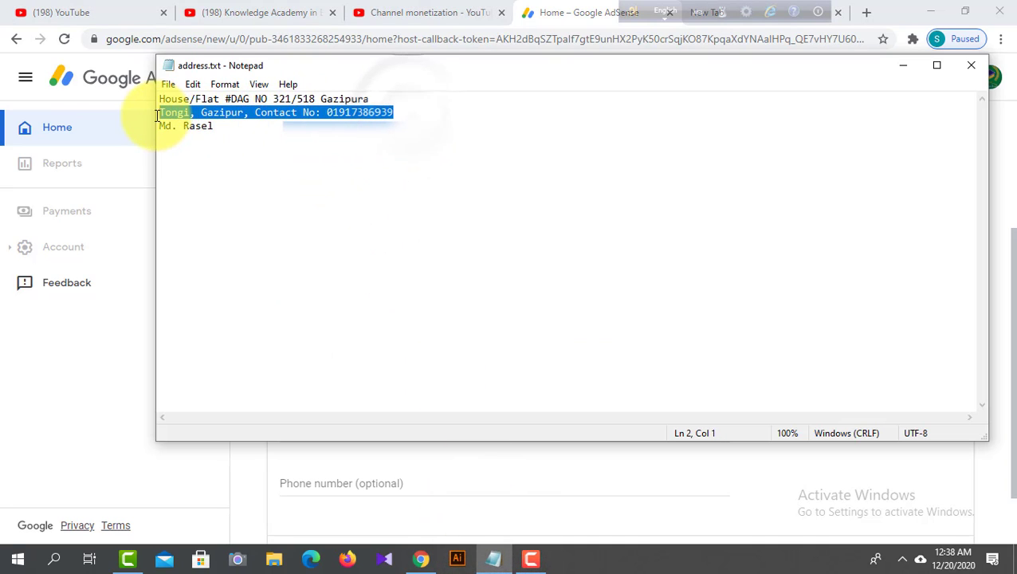
{"action": "right_click", "coordinate": [206, 112]}
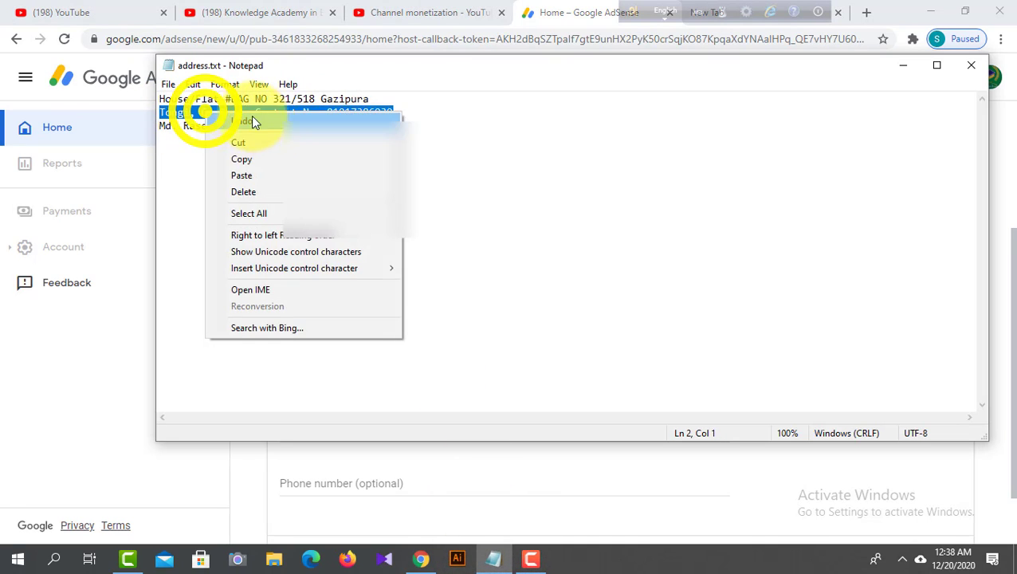
{"action": "left_click", "coordinate": [271, 158]}
{"action": "left_click", "coordinate": [421, 558]}
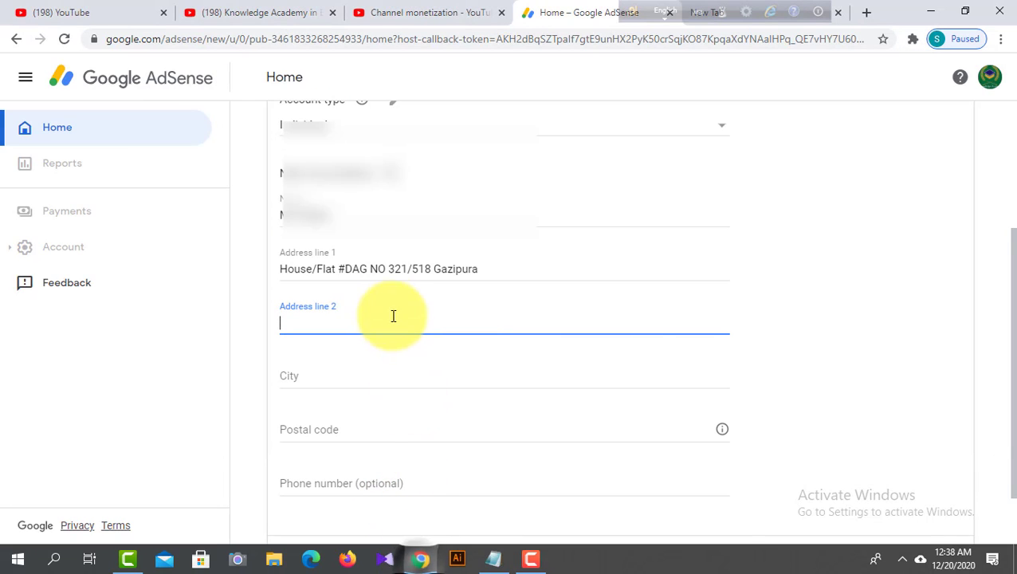
{"action": "left_click", "coordinate": [356, 323]}
{"action": "right_click", "coordinate": [356, 322]}
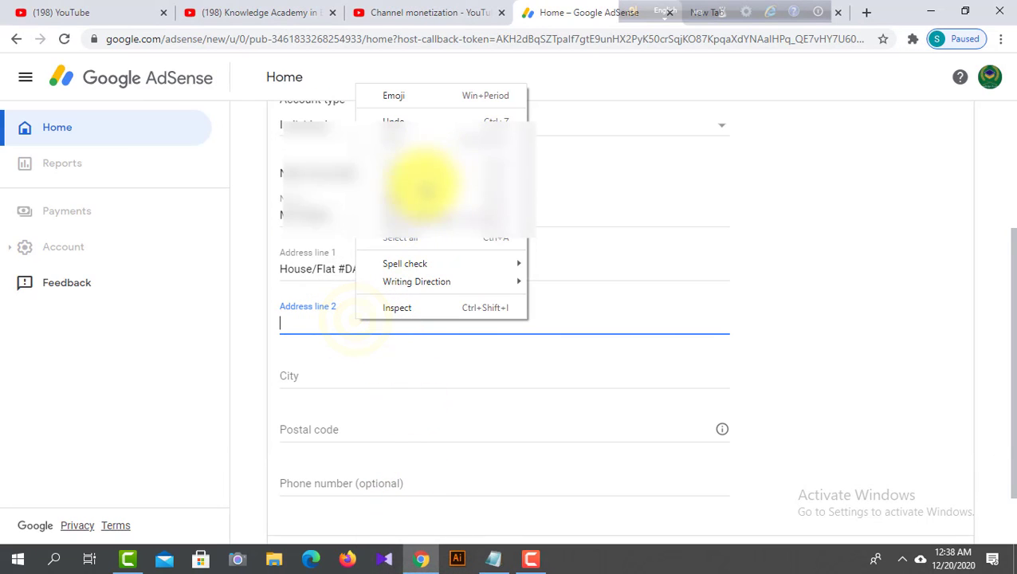
{"action": "left_click", "coordinate": [417, 211]}
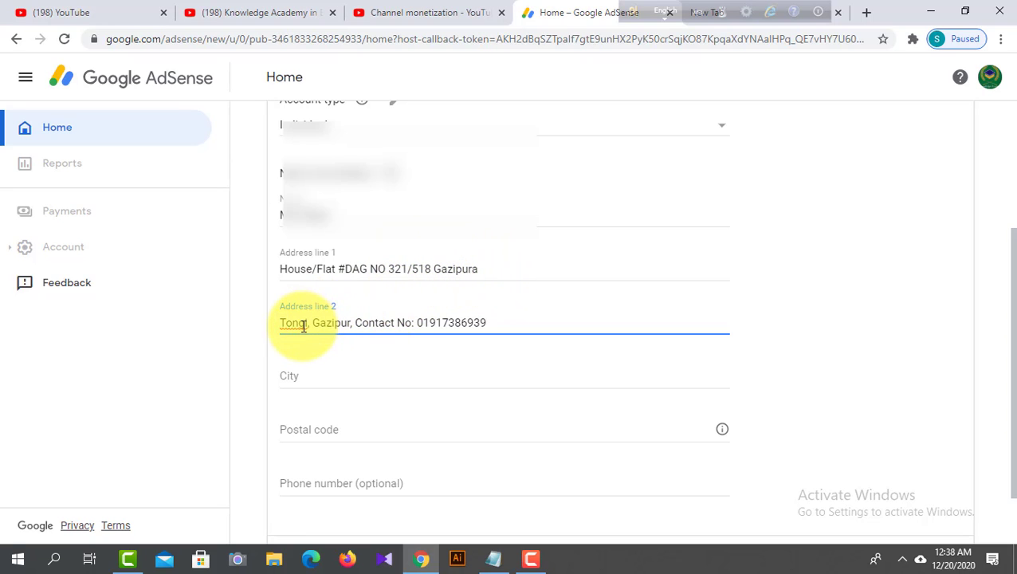
{"action": "left_click", "coordinate": [430, 270]}
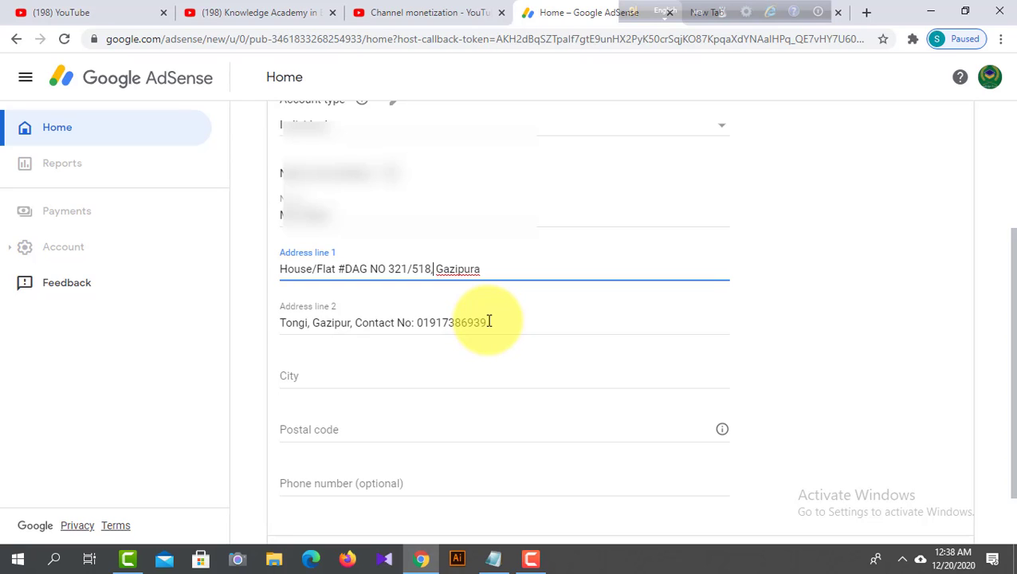
- Complete the payment address with the account holder's city, postal code and optional phone number
{"action": "scroll", "coordinate": [489, 321], "scroll_direction": "down", "scroll_amount": 1}
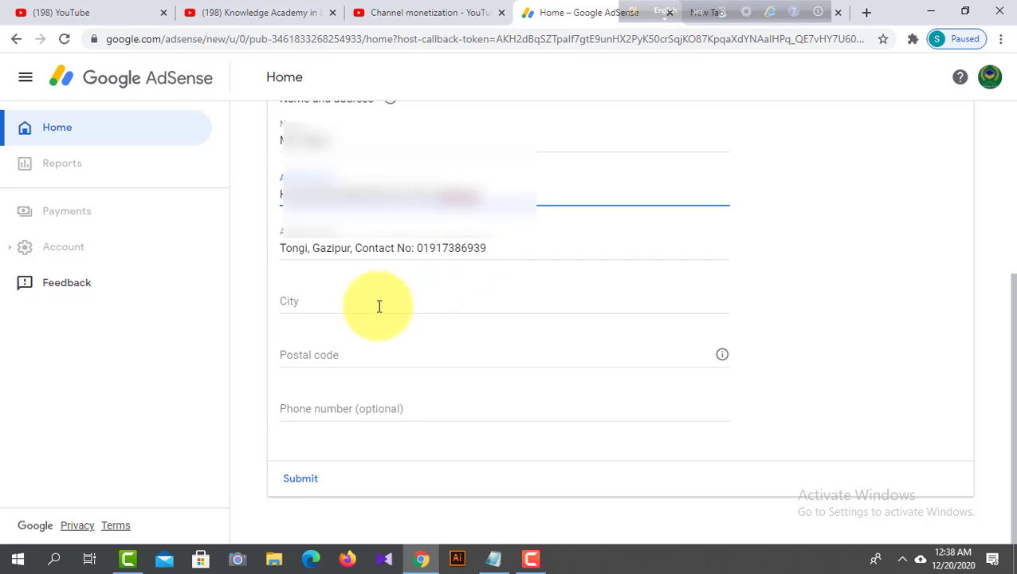
{"action": "left_click", "coordinate": [343, 306]}
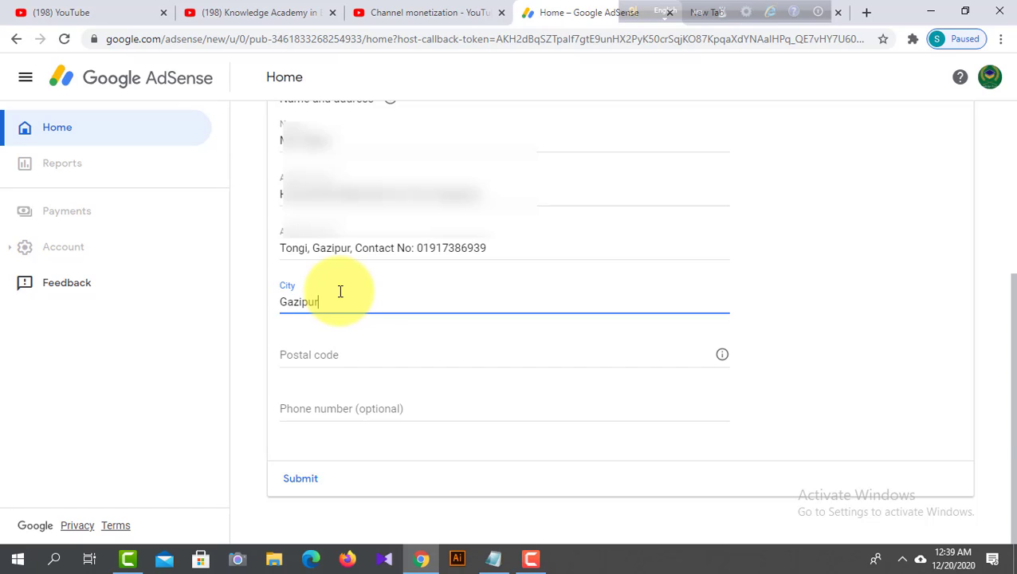
{"action": "left_click", "coordinate": [350, 357]}
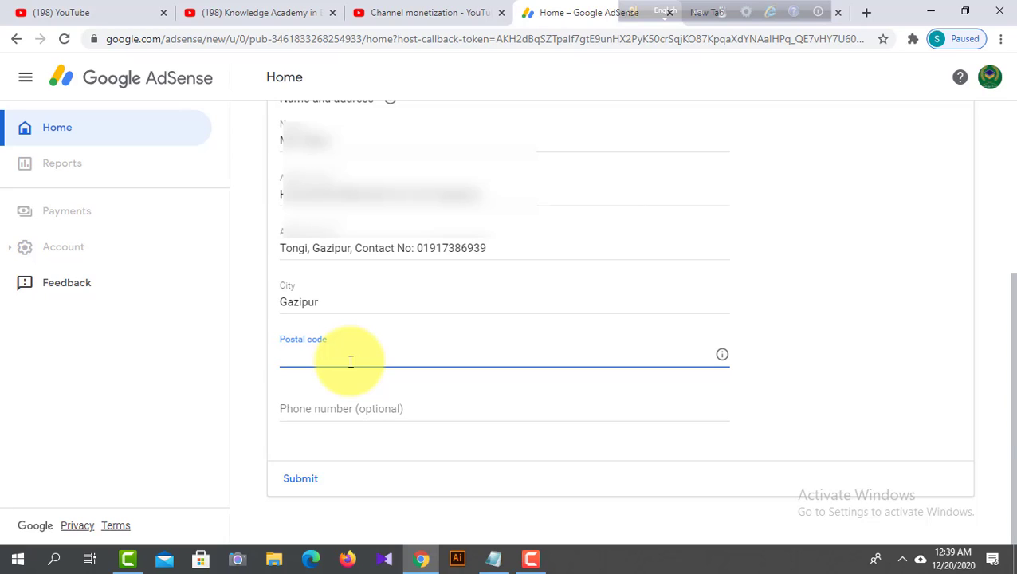
{"action": "type", "text": "17"}
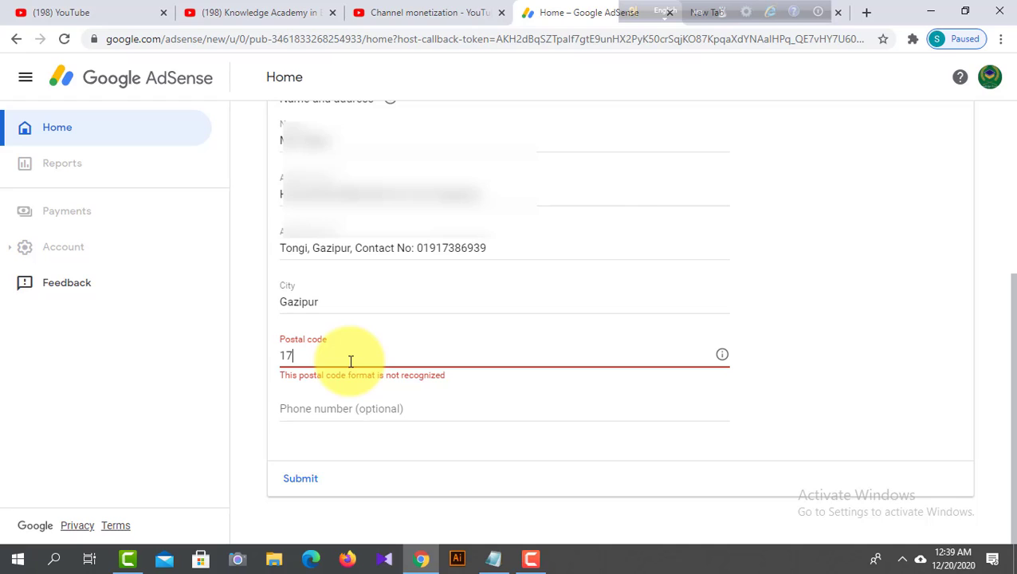
{"action": "type", "text": "12"}
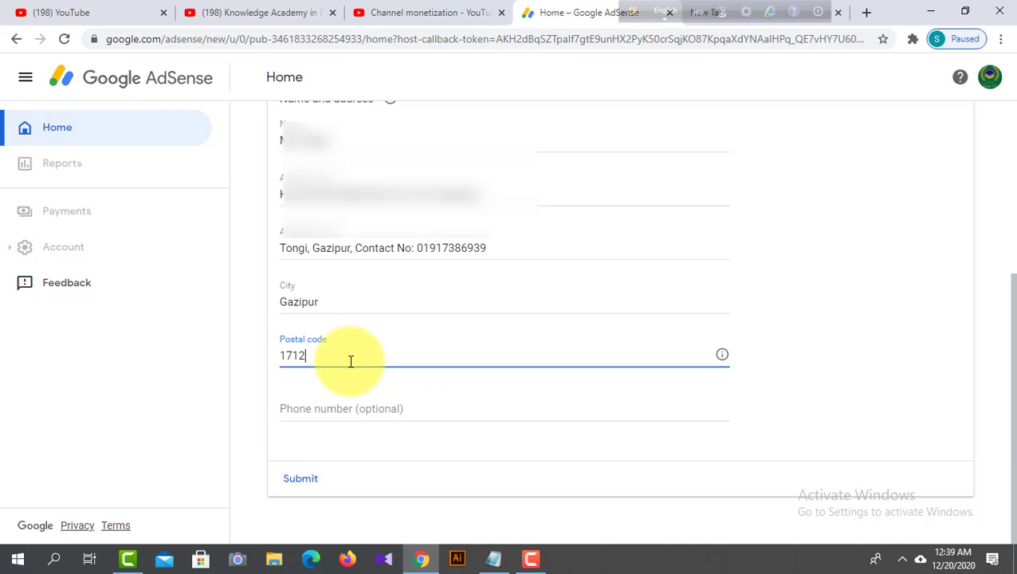
{"action": "left_click", "coordinate": [363, 410]}
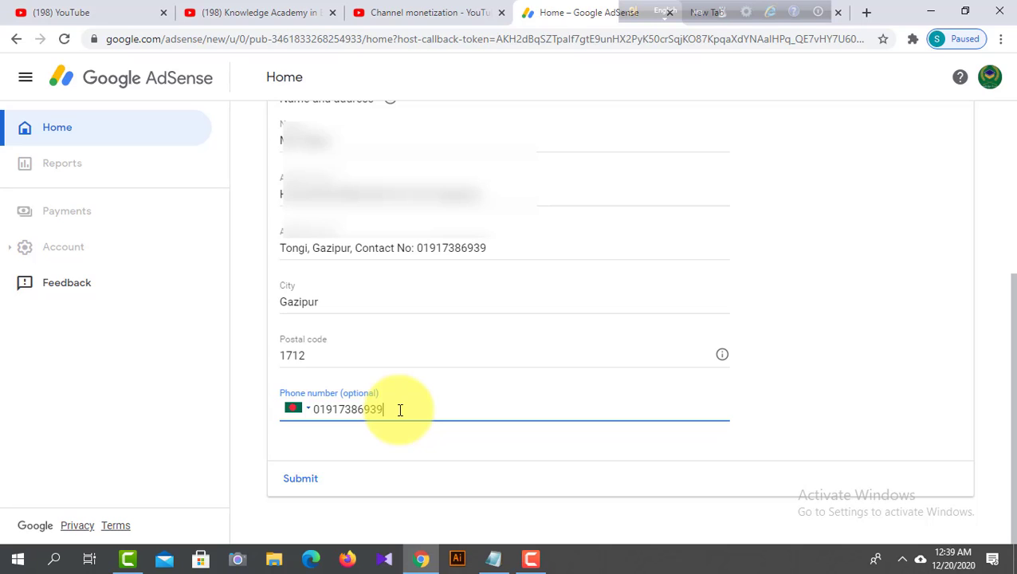
- Review all the entered payment address details from account type to phone number and submit the form
{"action": "scroll", "coordinate": [400, 410], "scroll_direction": "up", "scroll_amount": 4}
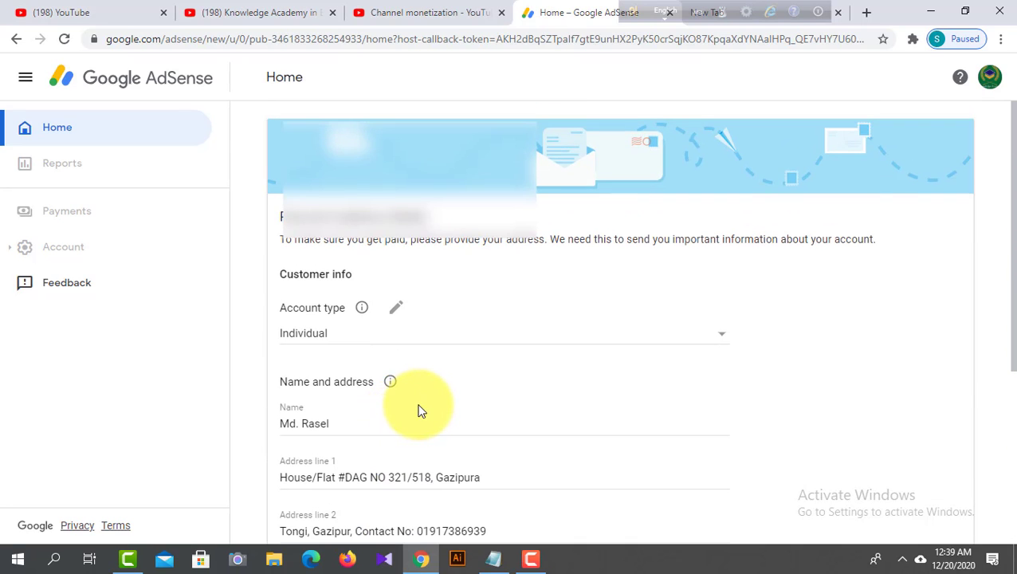
{"action": "scroll", "coordinate": [434, 407], "scroll_direction": "down", "scroll_amount": 2}
{"action": "scroll", "coordinate": [435, 406], "scroll_direction": "down", "scroll_amount": 2}
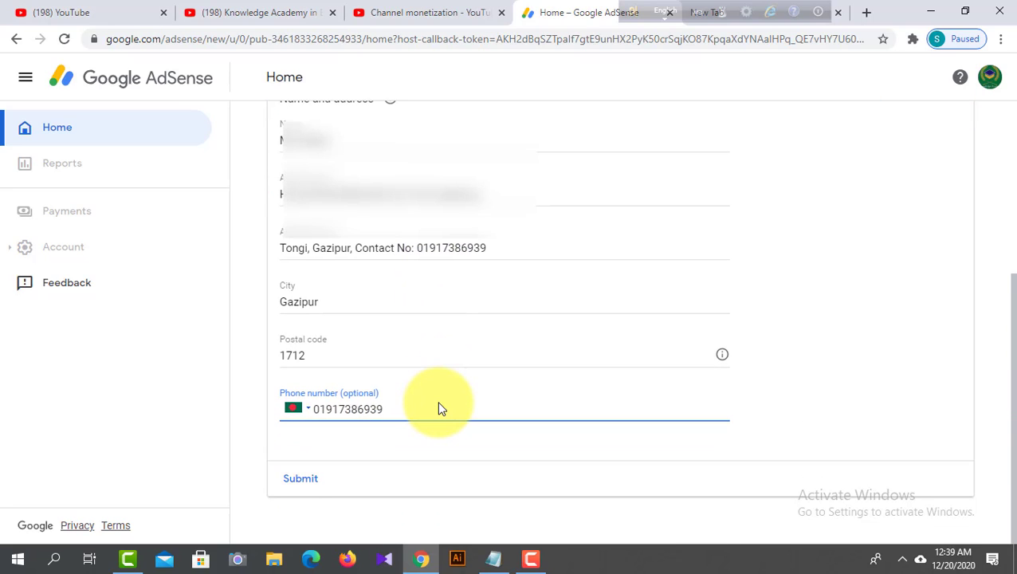
{"action": "scroll", "coordinate": [440, 404], "scroll_direction": "up", "scroll_amount": 1}
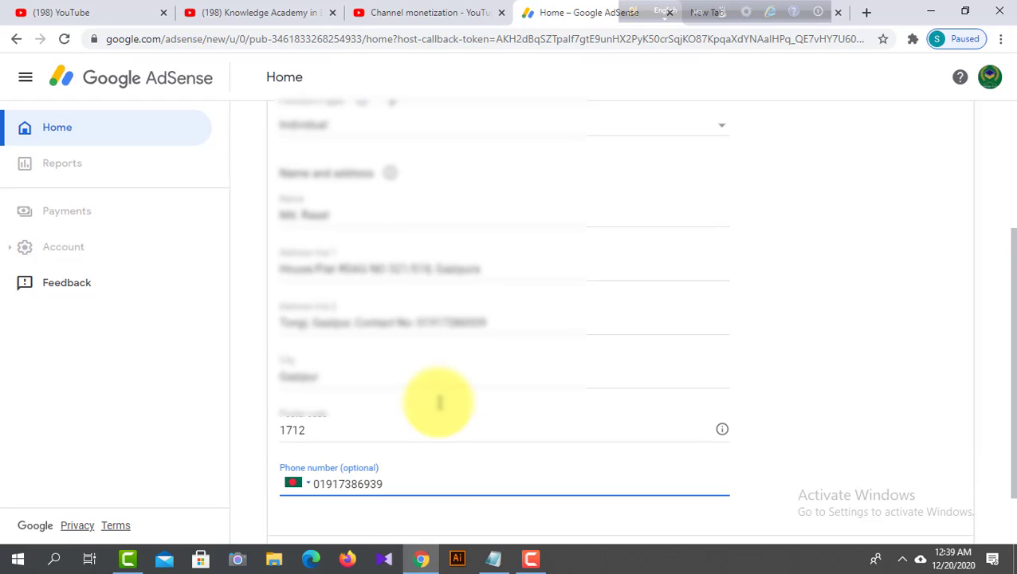
{"action": "scroll", "coordinate": [443, 407], "scroll_direction": "up", "scroll_amount": 2}
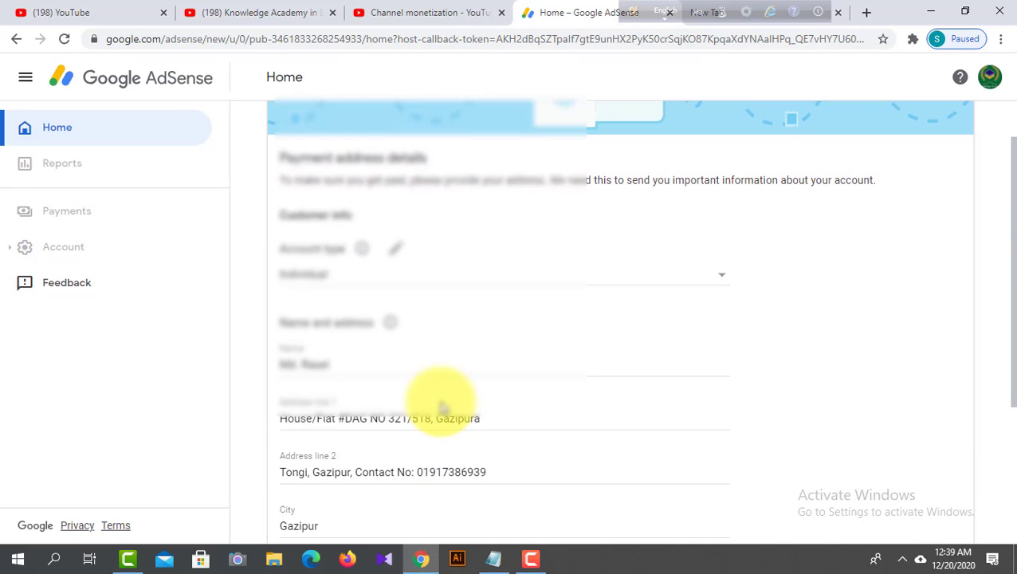
{"action": "scroll", "coordinate": [443, 403], "scroll_direction": "down", "scroll_amount": 1}
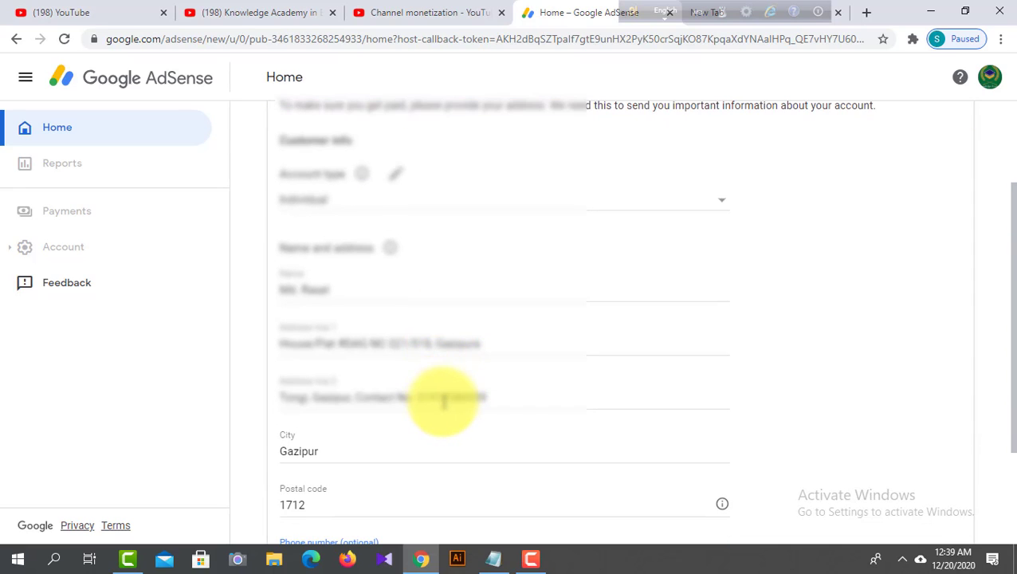
{"action": "scroll", "coordinate": [444, 403], "scroll_direction": "down", "scroll_amount": 1}
{"action": "scroll", "coordinate": [444, 402], "scroll_direction": "down", "scroll_amount": 1}
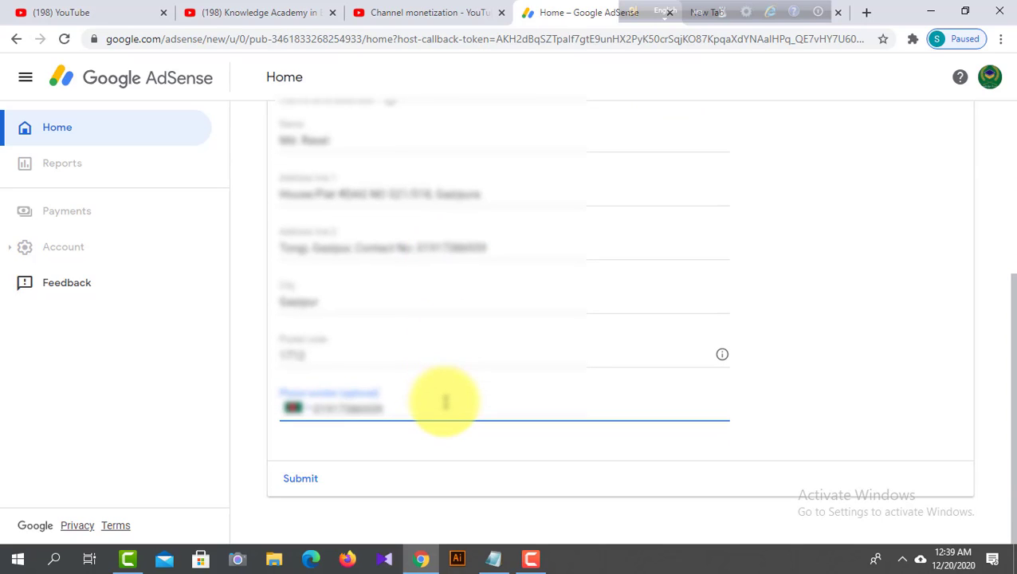
{"action": "scroll", "coordinate": [391, 401], "scroll_direction": "up", "scroll_amount": 2}
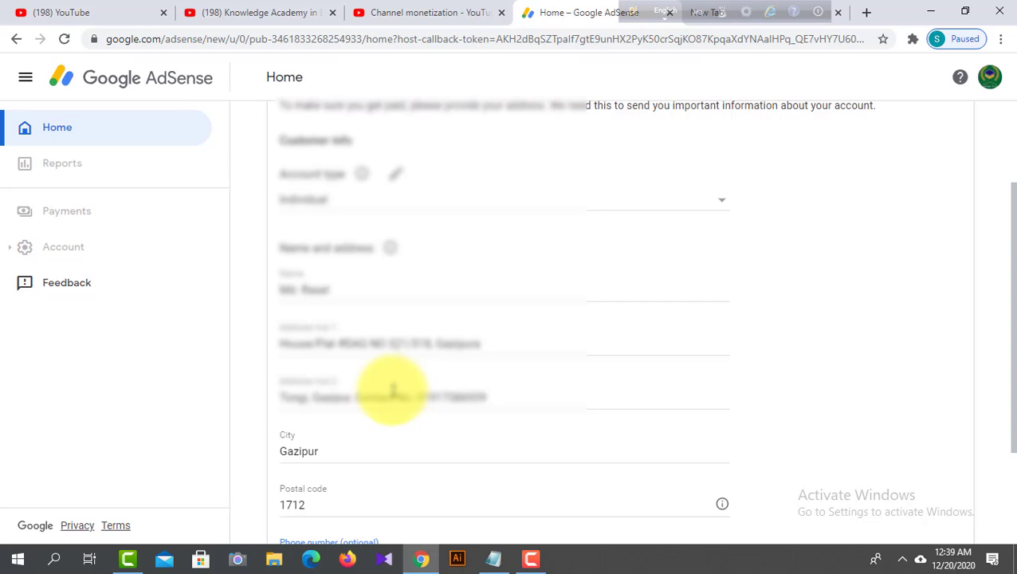
{"action": "scroll", "coordinate": [392, 391], "scroll_direction": "down", "scroll_amount": 2}
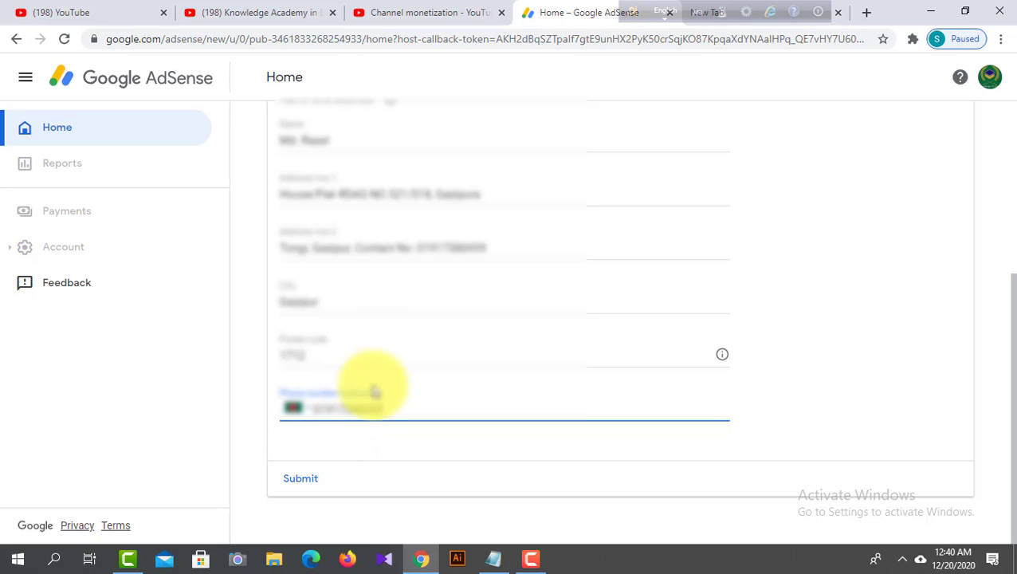
{"action": "left_click", "coordinate": [305, 483]}
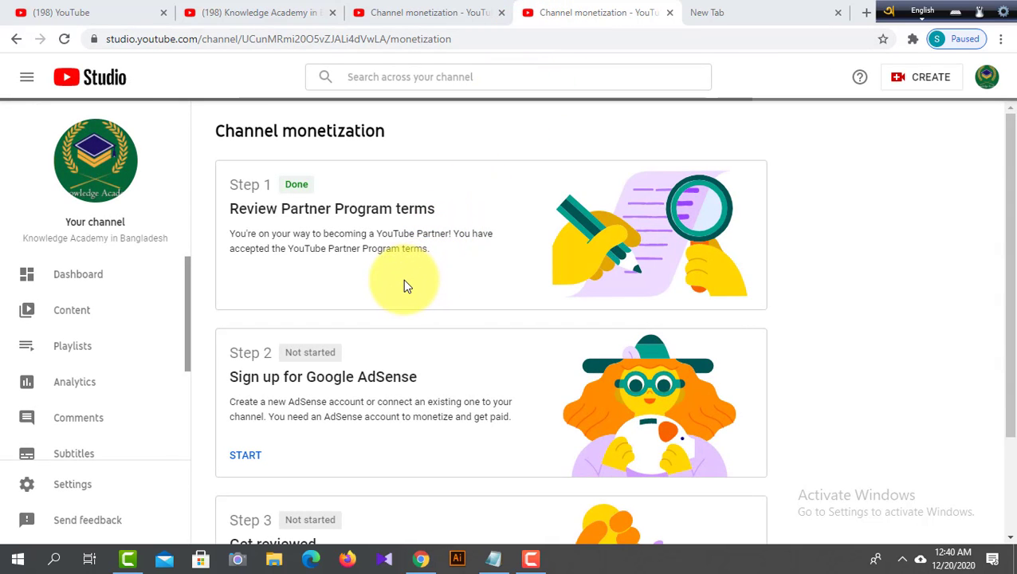
- Examine the channel monetization page for the status of the Google AdSense sign-up and the Get reviewed step
{"action": "scroll", "coordinate": [404, 285], "scroll_direction": "down", "scroll_amount": 1}
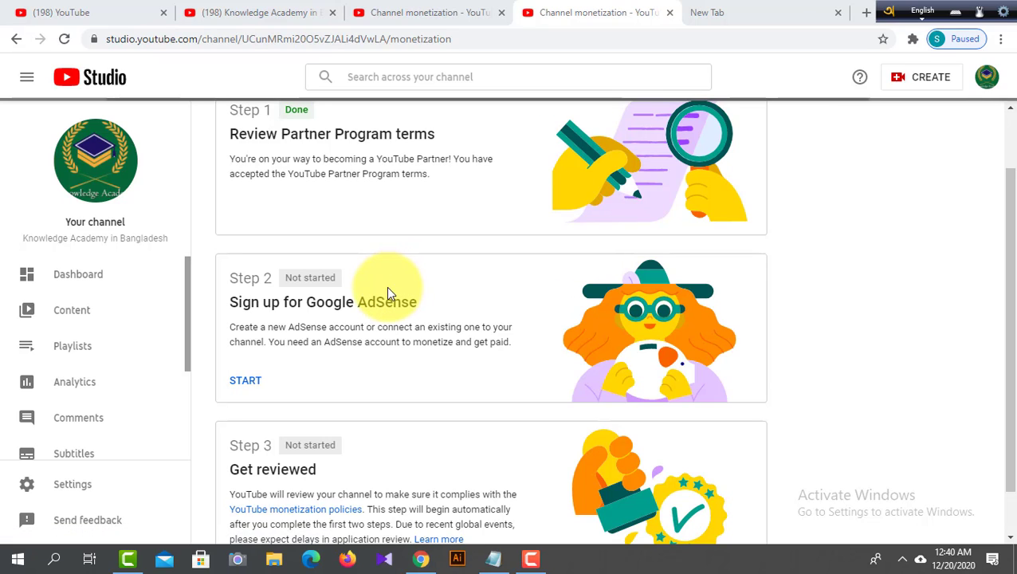
{"action": "scroll", "coordinate": [379, 291], "scroll_direction": "up", "scroll_amount": 1}
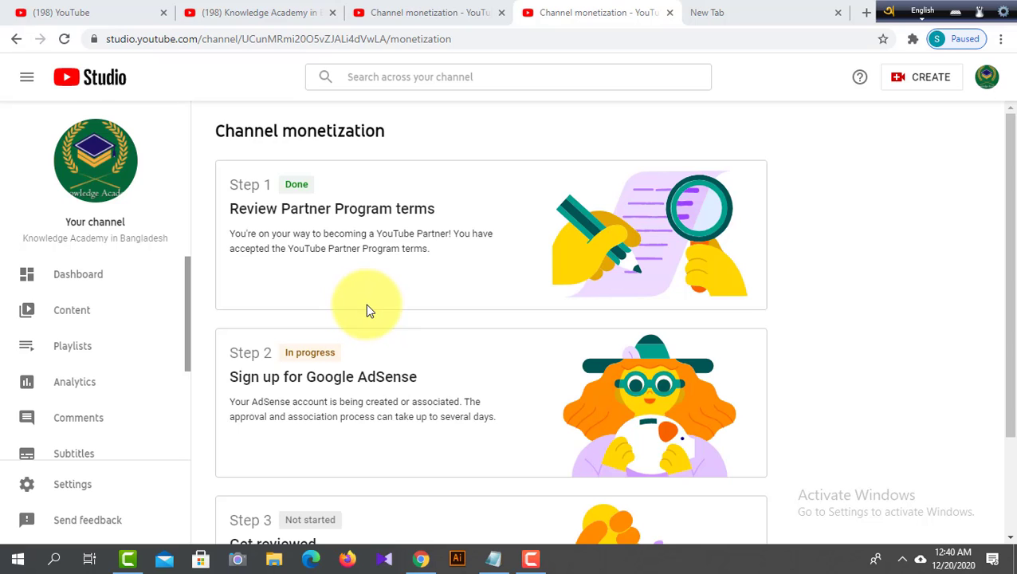
{"action": "left_click_drag", "start_coordinate": [346, 352], "coordinate": [227, 352]}
{"action": "left_click", "coordinate": [349, 353]}
{"action": "left_click", "coordinate": [376, 357]}
{"action": "scroll", "coordinate": [382, 399], "scroll_direction": "down", "scroll_amount": 3}
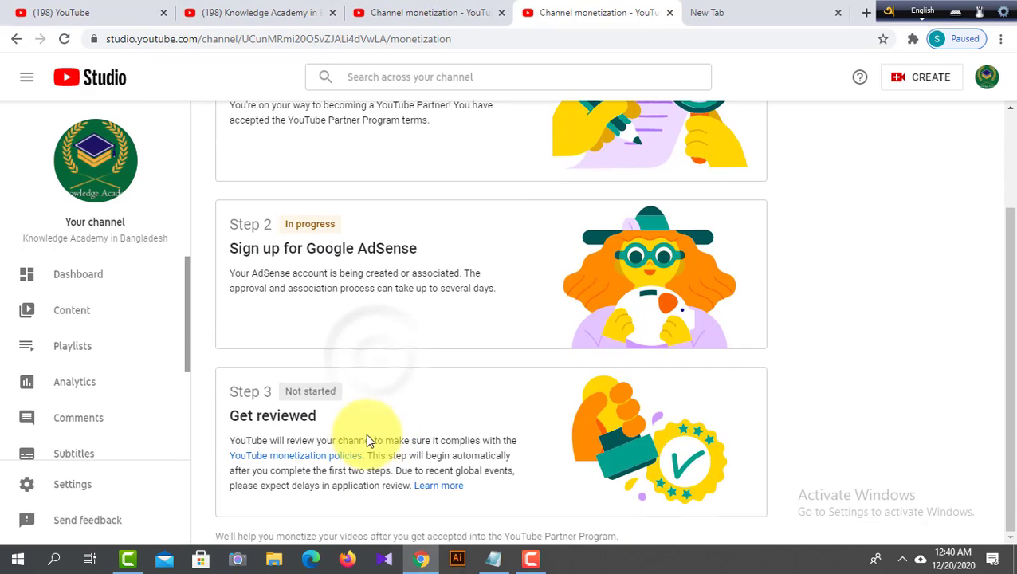
{"action": "left_click_drag", "start_coordinate": [318, 415], "coordinate": [244, 414]}
{"action": "left_click", "coordinate": [397, 405]}
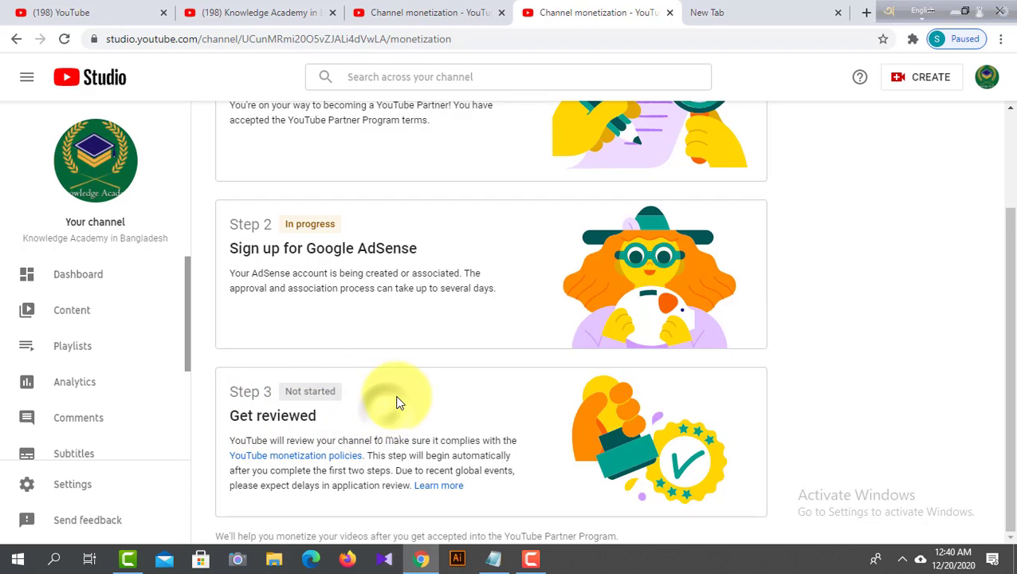
{"action": "scroll", "coordinate": [438, 334], "scroll_direction": "up", "scroll_amount": 2}
{"action": "left_click_drag", "start_coordinate": [356, 302], "coordinate": [220, 291]}
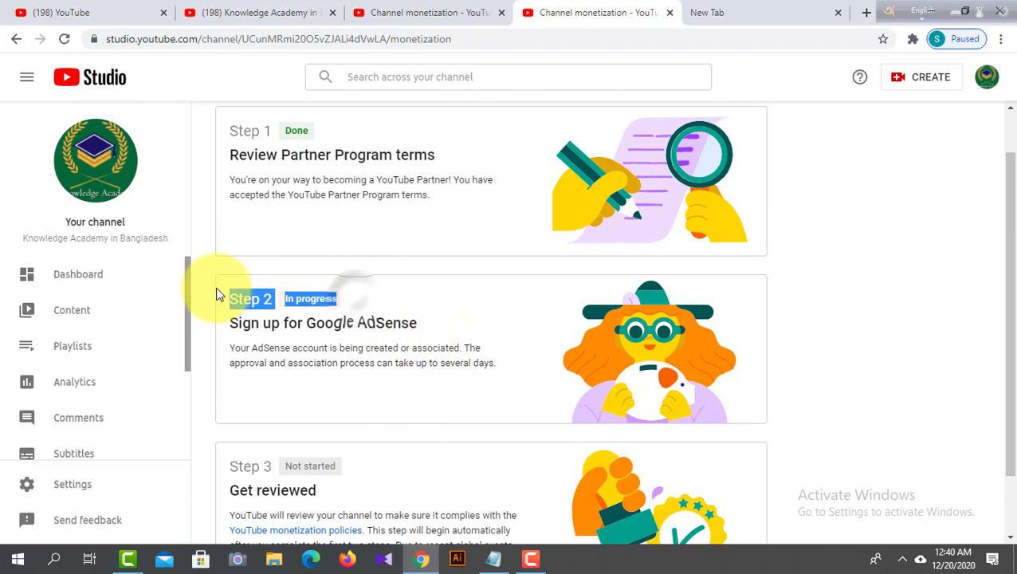
{"action": "left_click", "coordinate": [373, 297]}
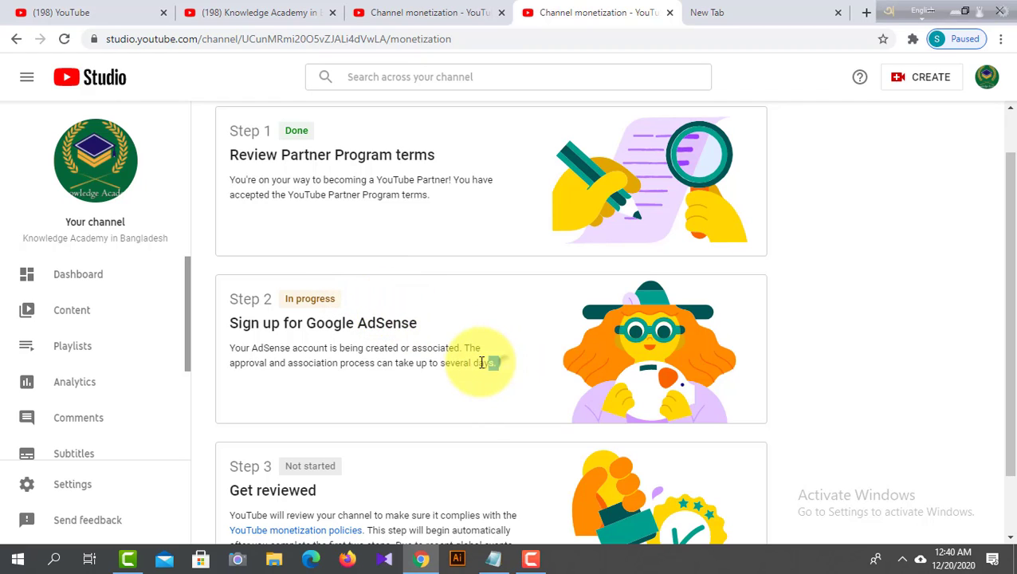
{"action": "left_click_drag", "start_coordinate": [488, 364], "coordinate": [229, 296]}
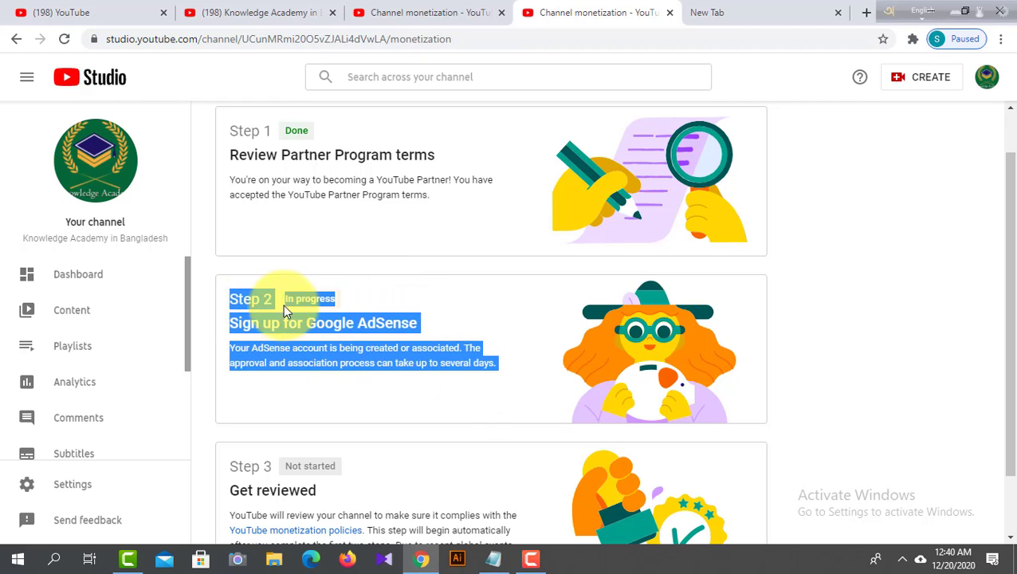
- Review the three monetization application steps from Partner Program terms to Get reviewed, and find the Monetization entry in the channel navigation
{"action": "left_click", "coordinate": [354, 305]}
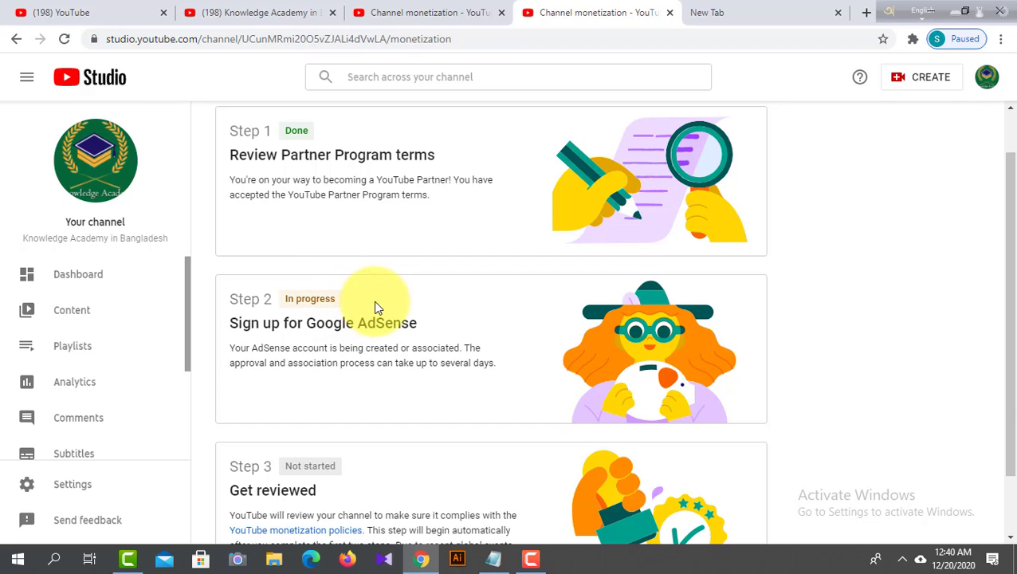
{"action": "scroll", "coordinate": [378, 307], "scroll_direction": "up", "scroll_amount": 1}
{"action": "scroll", "coordinate": [378, 307], "scroll_direction": "down", "scroll_amount": 1}
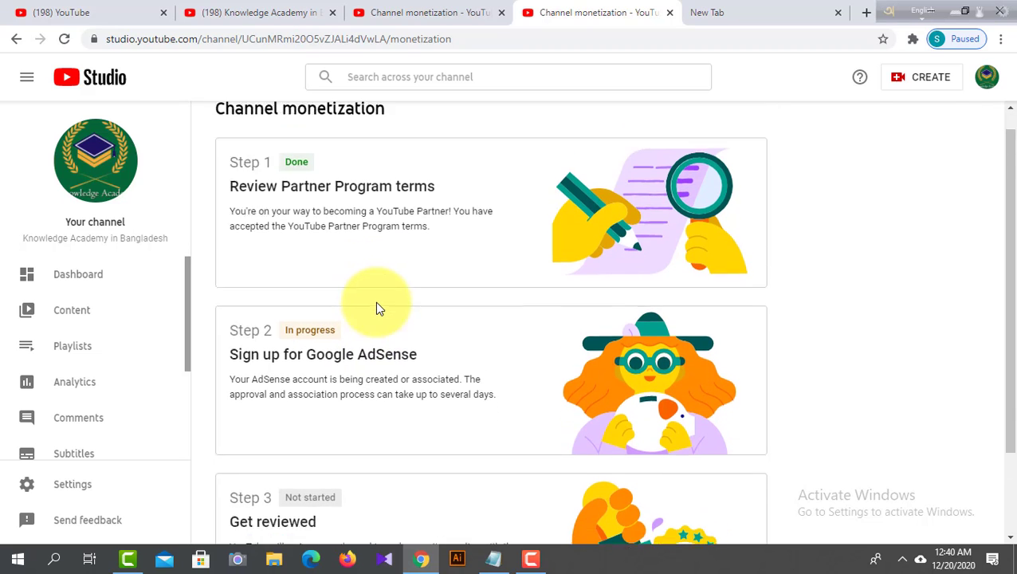
{"action": "scroll", "coordinate": [378, 307], "scroll_direction": "down", "scroll_amount": 1}
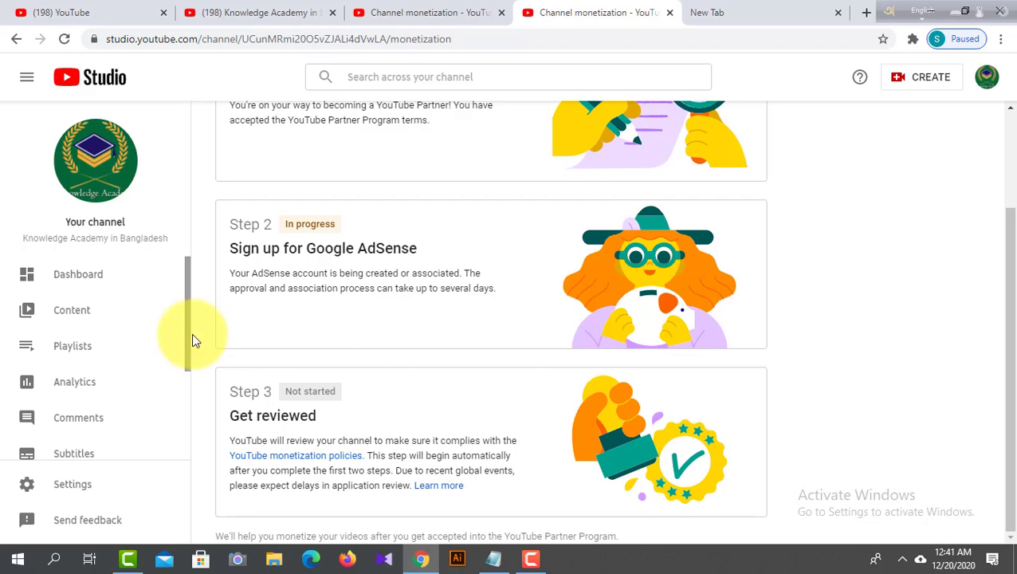
{"action": "scroll", "coordinate": [144, 335], "scroll_direction": "down", "scroll_amount": 3}
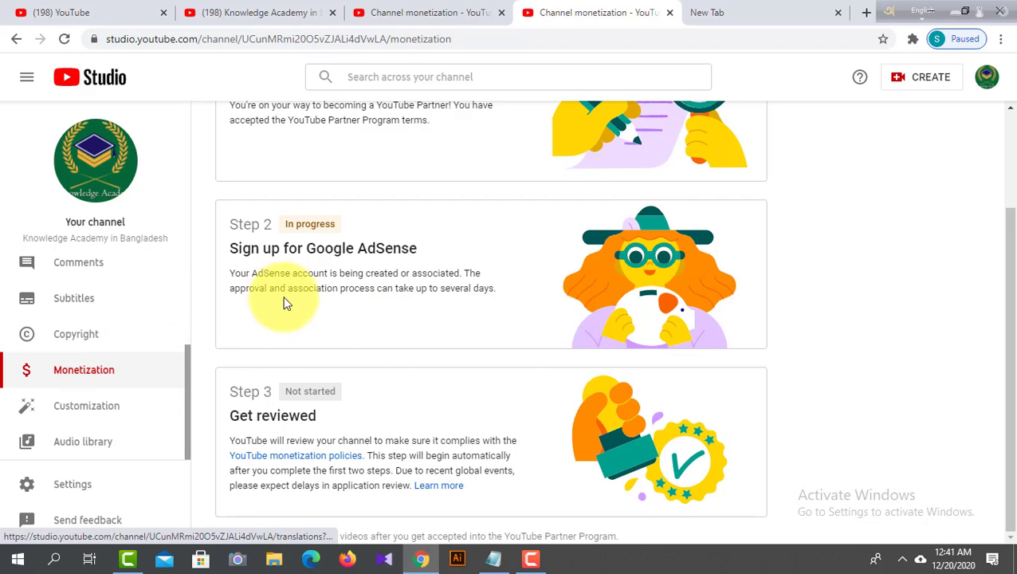
{"action": "scroll", "coordinate": [313, 302], "scroll_direction": "up", "scroll_amount": 2}
{"action": "scroll", "coordinate": [124, 318], "scroll_direction": "up", "scroll_amount": 3}
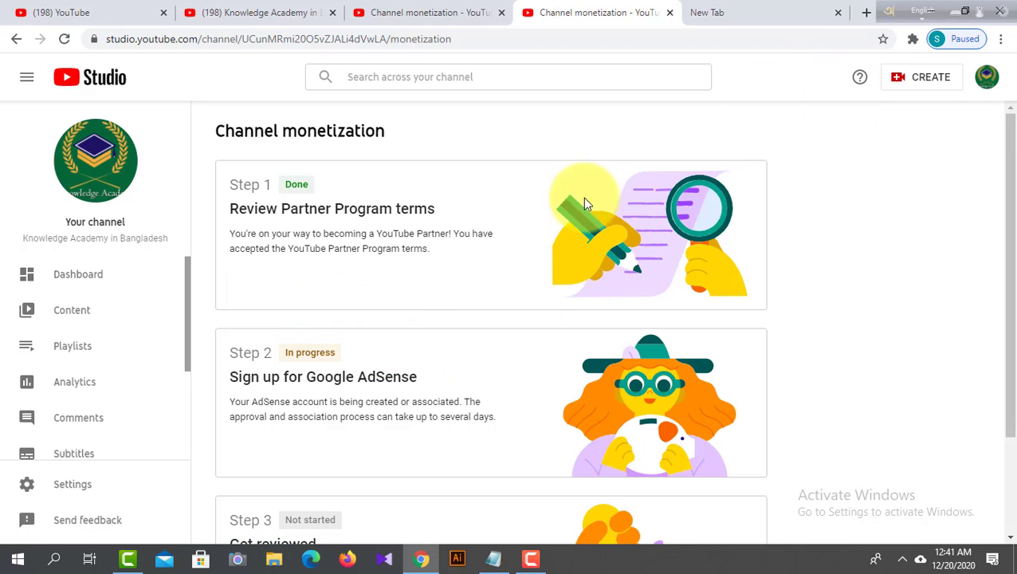
- Read the note on AdSense account approval and association time under Sign up for Google AdSense, and recheck the surrounding application steps
{"action": "scroll", "coordinate": [314, 381], "scroll_direction": "down", "scroll_amount": 1}
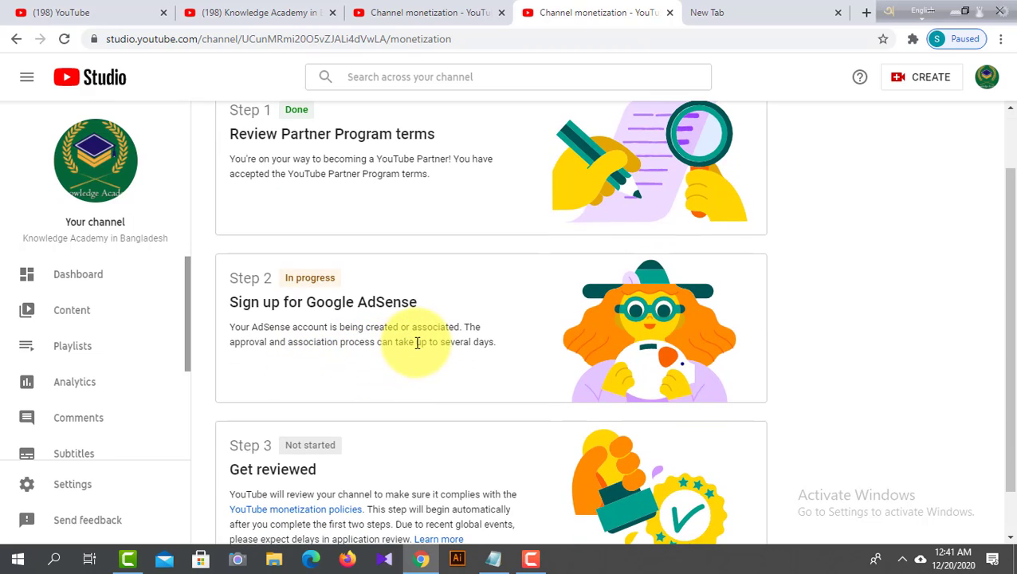
{"action": "left_click_drag", "start_coordinate": [340, 342], "coordinate": [496, 342]}
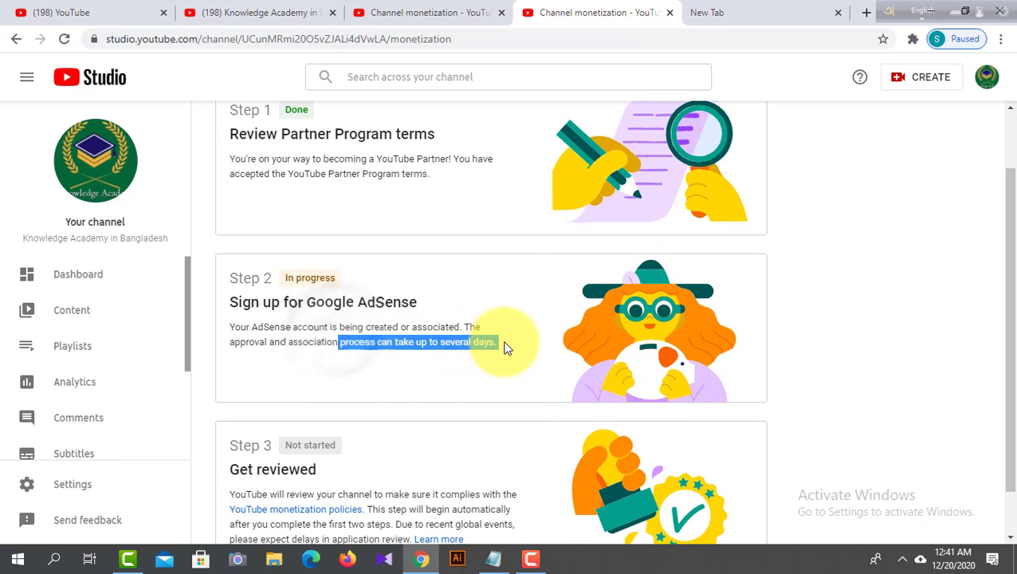
{"action": "left_click", "coordinate": [503, 344]}
{"action": "left_click_drag", "start_coordinate": [350, 341], "coordinate": [229, 333]}
{"action": "left_click", "coordinate": [451, 299]}
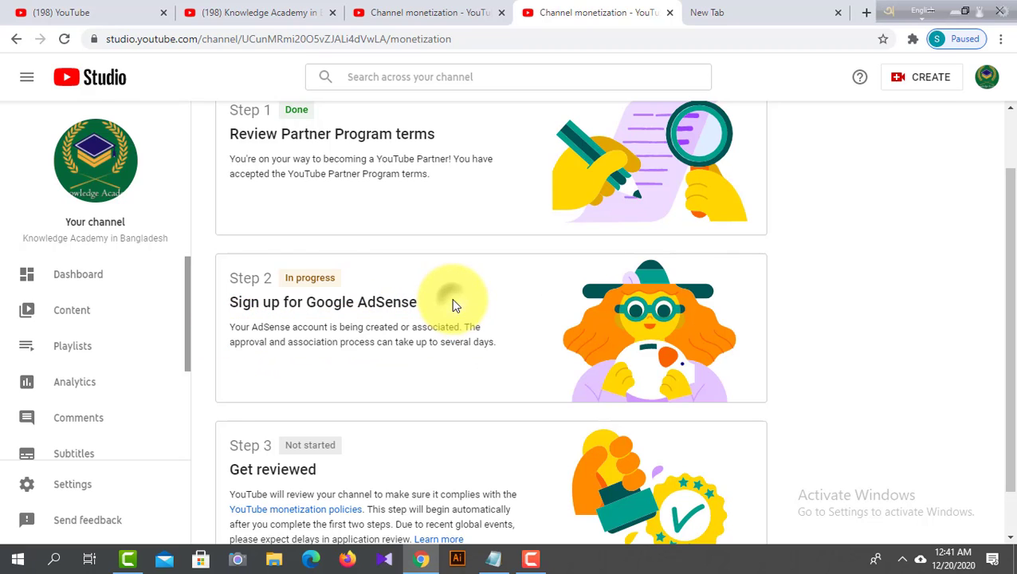
{"action": "scroll", "coordinate": [451, 298], "scroll_direction": "up", "scroll_amount": 2}
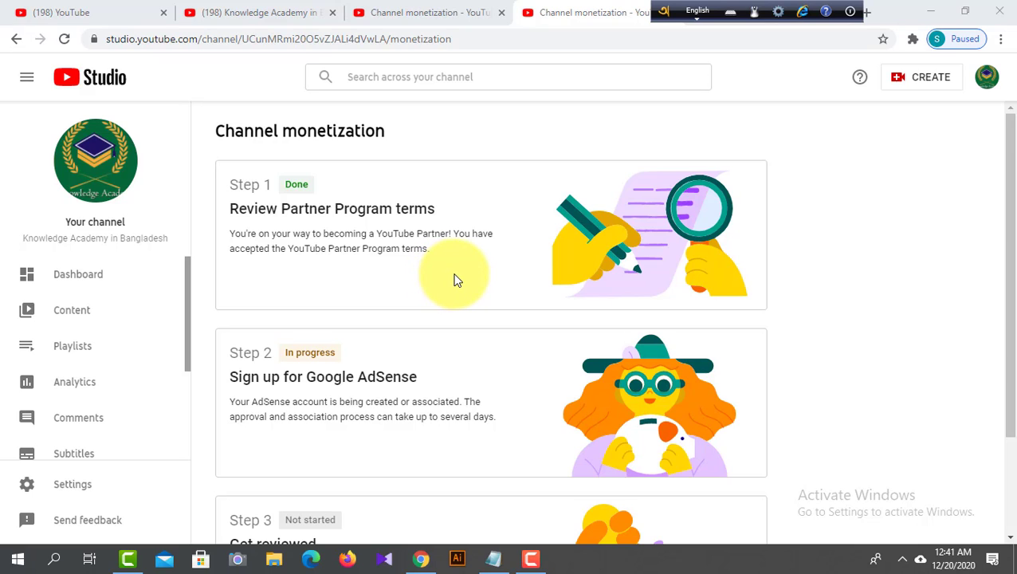
{"action": "scroll", "coordinate": [456, 280], "scroll_direction": "down", "scroll_amount": 1}
{"action": "scroll", "coordinate": [456, 280], "scroll_direction": "down", "scroll_amount": 1}
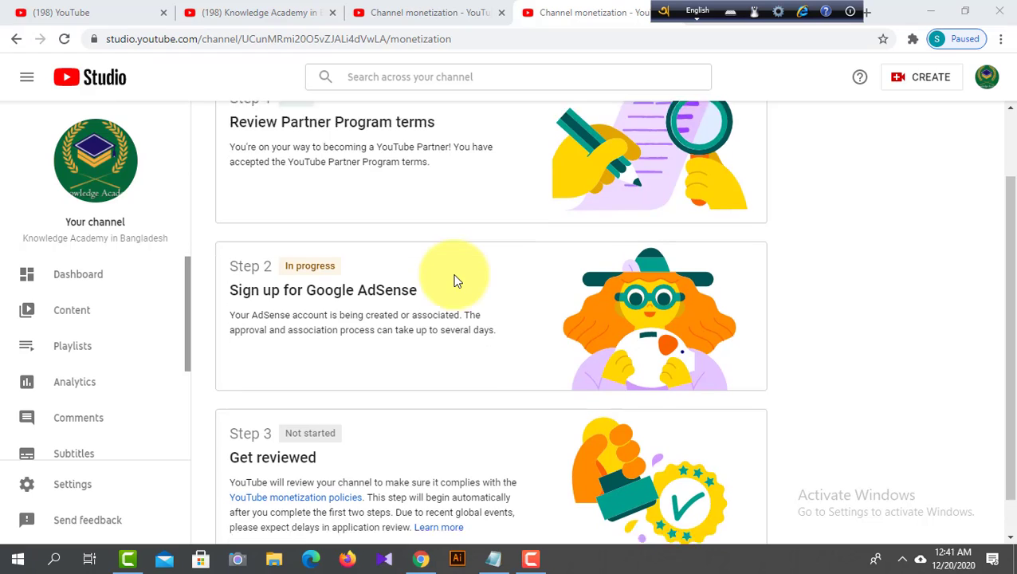